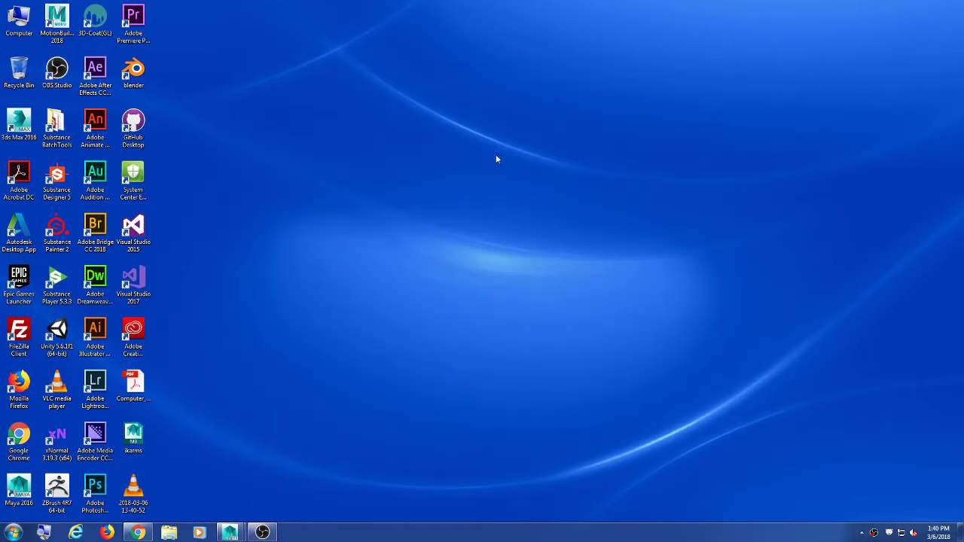
click(268, 531)
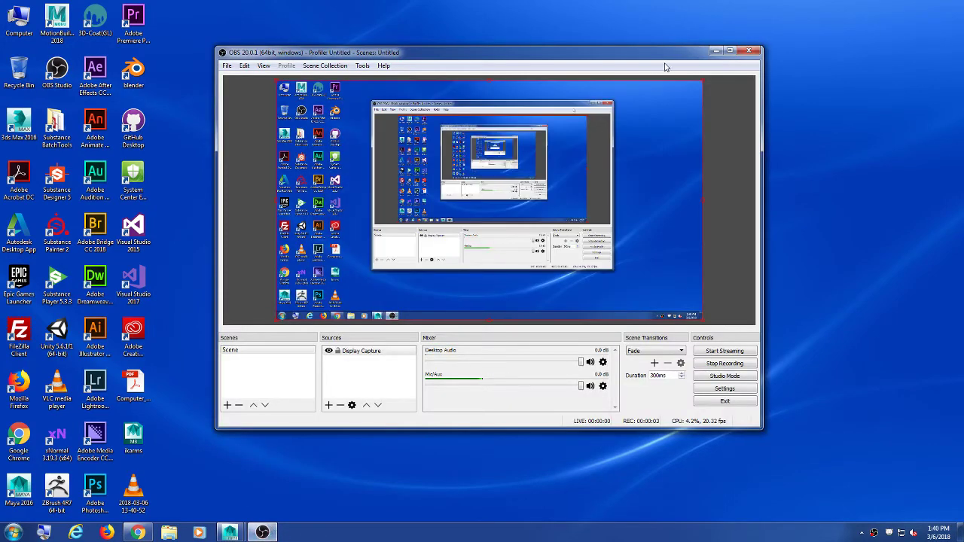
click(715, 50)
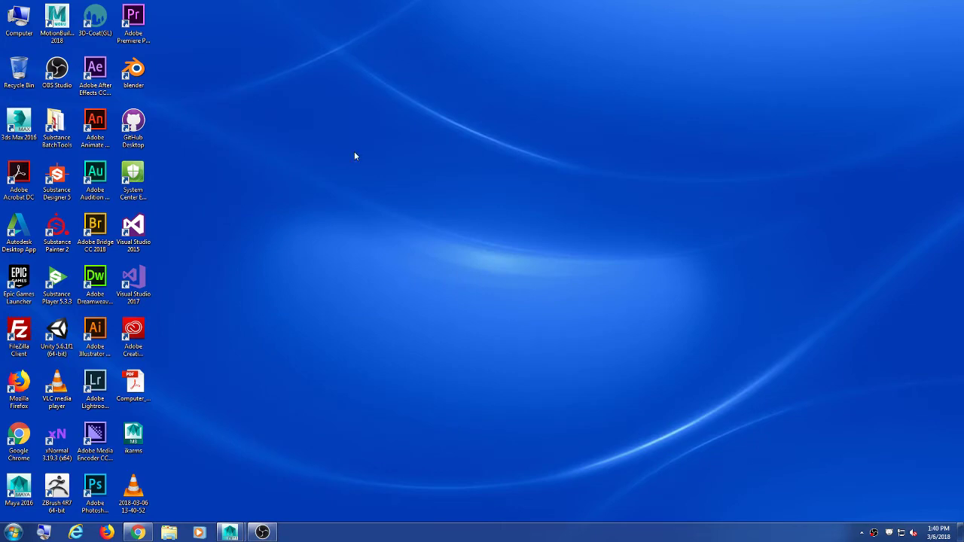
Switch to the ikarms.mb scene in Maya and display the ogre character in shaded mode
click(230, 533)
click(258, 498)
mouse_move(629, 297)
alt+mouse_down()
mouse_move(601, 299)
mouse_move(591, 312)
mouse_move(490, 319)
mouse_move(608, 204)
mouse_move(513, 188)
mouse_move(489, 204)
mouse_move(506, 204)
alt+mouse_up()
key(5)
scroll(528, 323, up, 4)
Move the wrist control circle to about -8.4, -0.7, 2.2 and rotate it to about -30, -38, -15 degrees to pose the arm
click(458, 205)
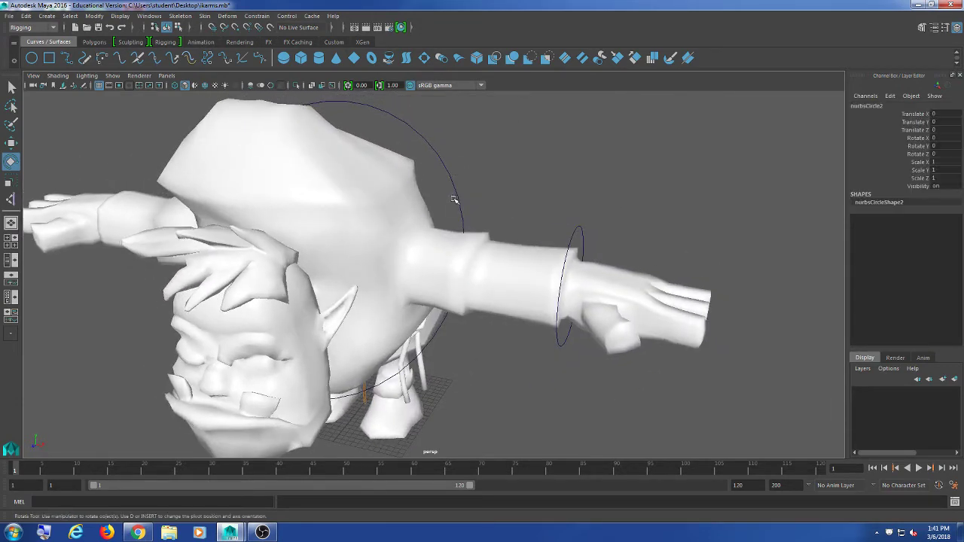
click(602, 207)
click(581, 229)
alt+drag(581, 230, 516, 288)
key(w)
alt+drag(588, 354, 536, 329)
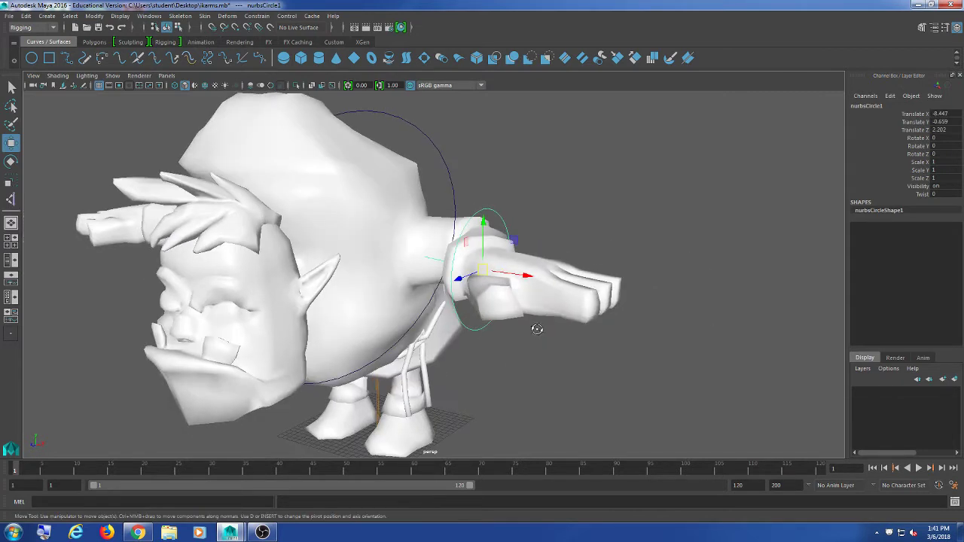
key(e)
drag(501, 266, 496, 345)
Set the wrist control circle's Twist attribute to 35.5 to swing the elbow
click(919, 195)
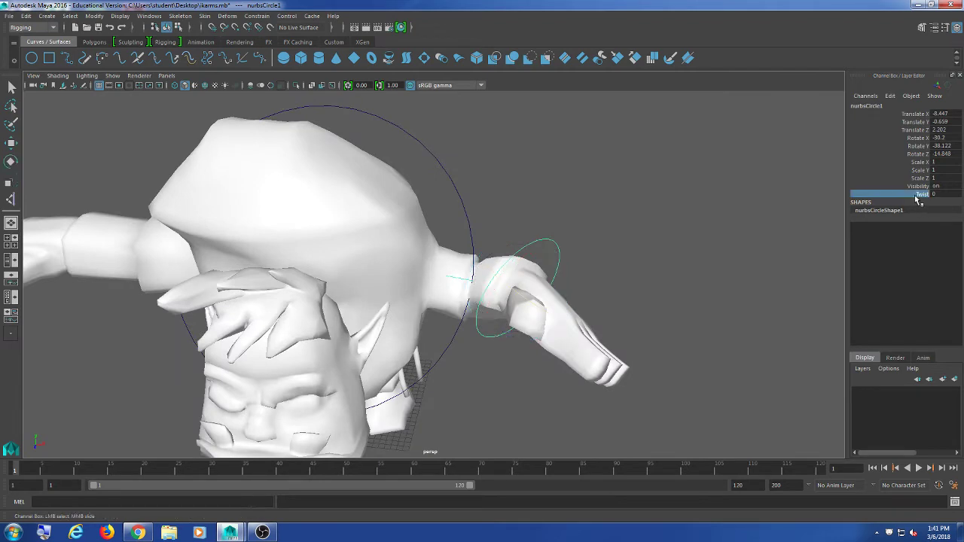
middle_drag(509, 230, 520, 229)
alt+drag(592, 209, 527, 209)
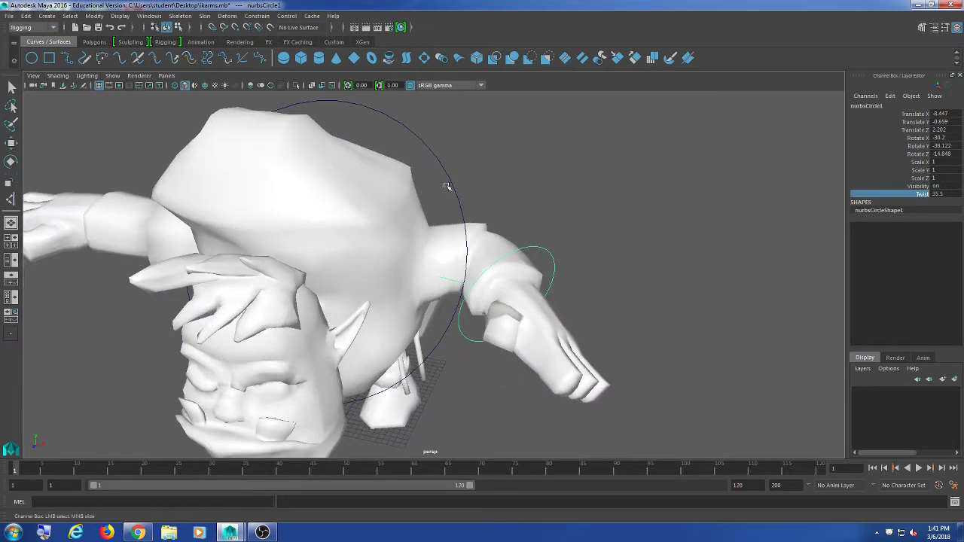
Try rotating the large torso control circle together with the arm, and undo the last change
click(446, 185)
key(e)
alt+drag(575, 233, 318, 257)
alt+drag(536, 292, 556, 256)
key(ctrl+z)
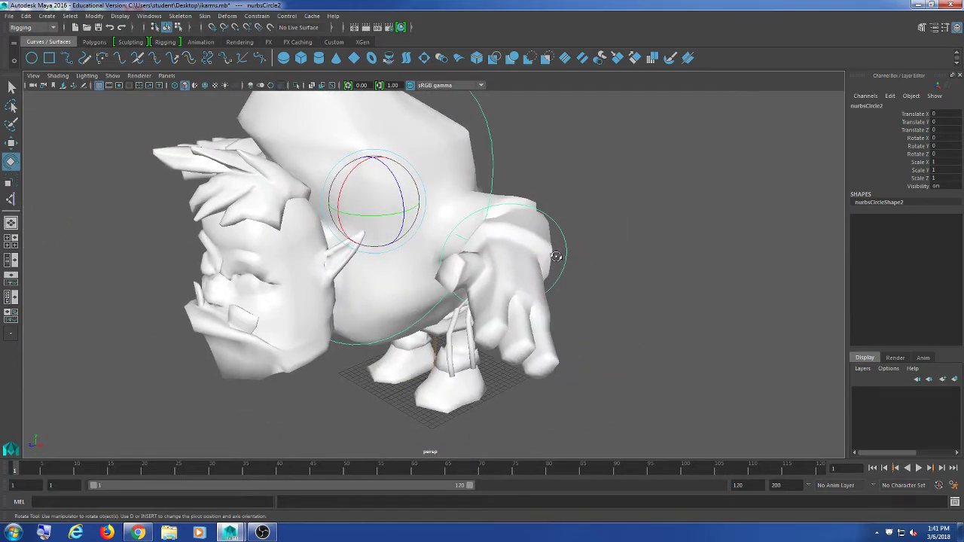
Reopen the recent ikarms.mb scene, discarding the changes in the current one
click(9, 16)
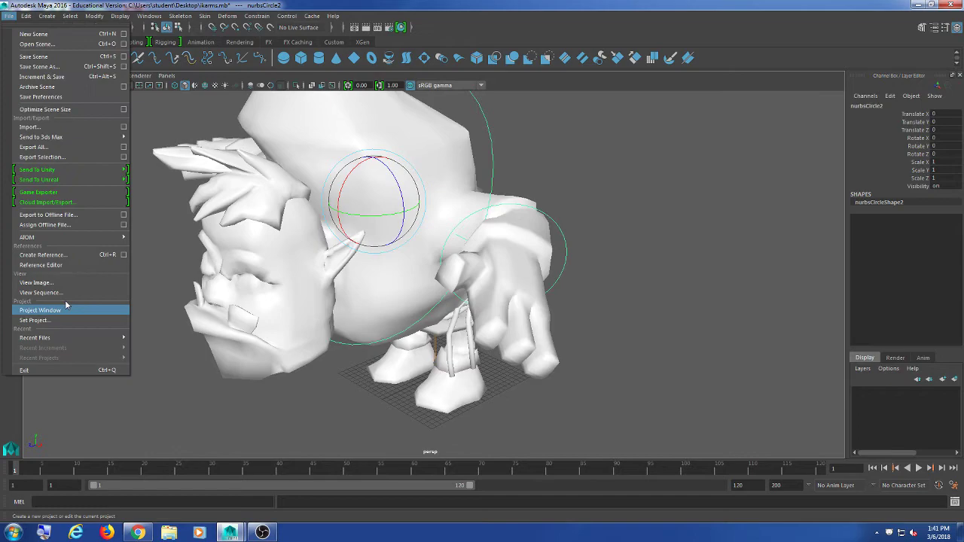
mouse_move(83, 337)
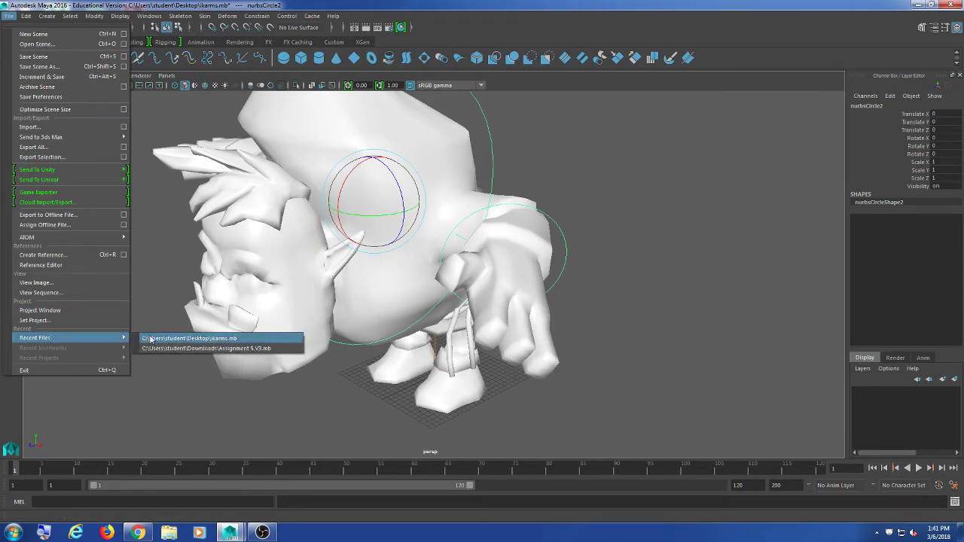
click(151, 339)
click(482, 271)
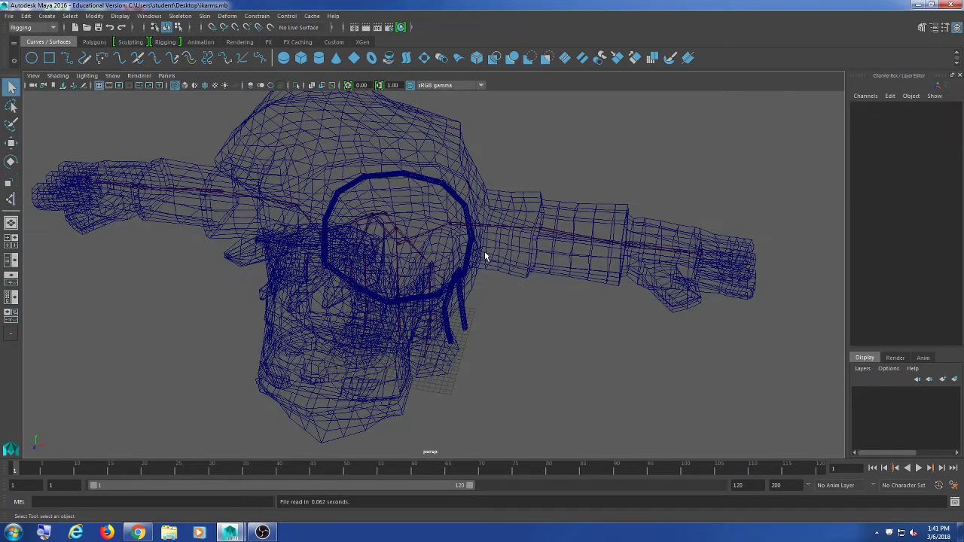
Hide the polygon geometry in the viewport and examine the bend of the arm joint chain
alt+drag(485, 257, 188, 106)
click(113, 76)
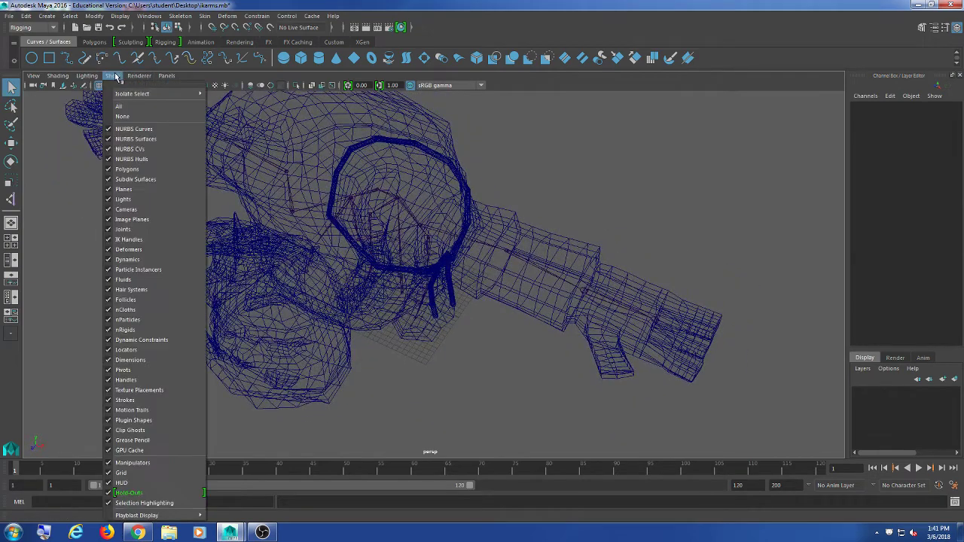
click(126, 168)
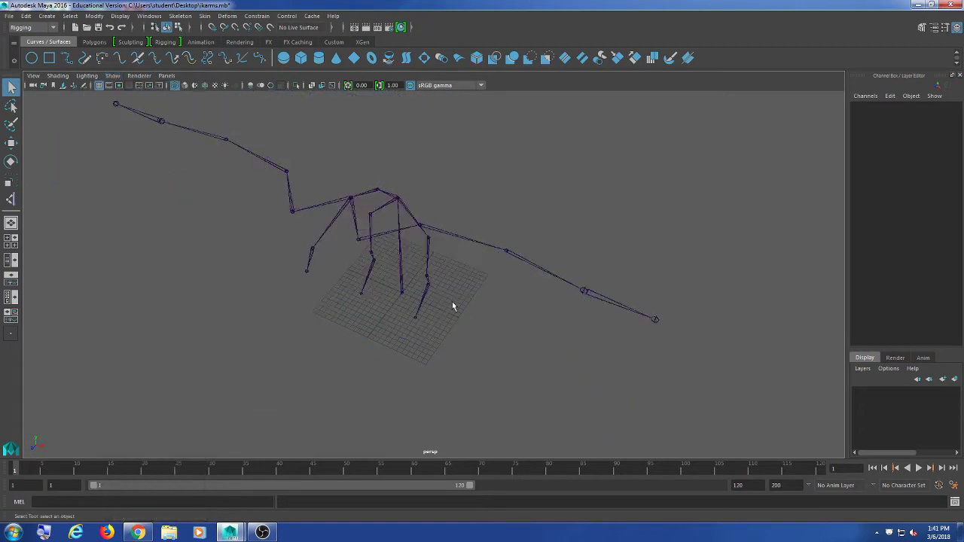
alt+drag(452, 305, 303, 226)
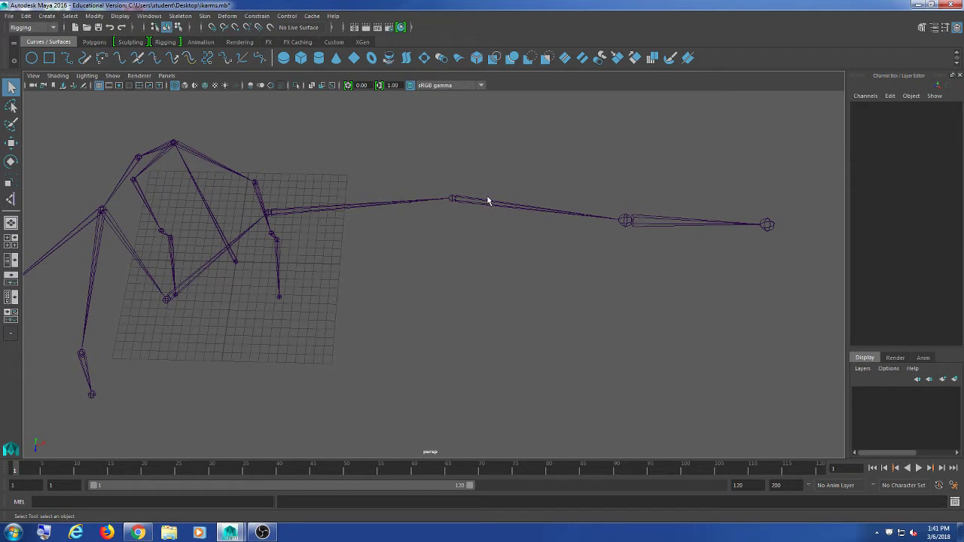
alt+drag(574, 222, 508, 222)
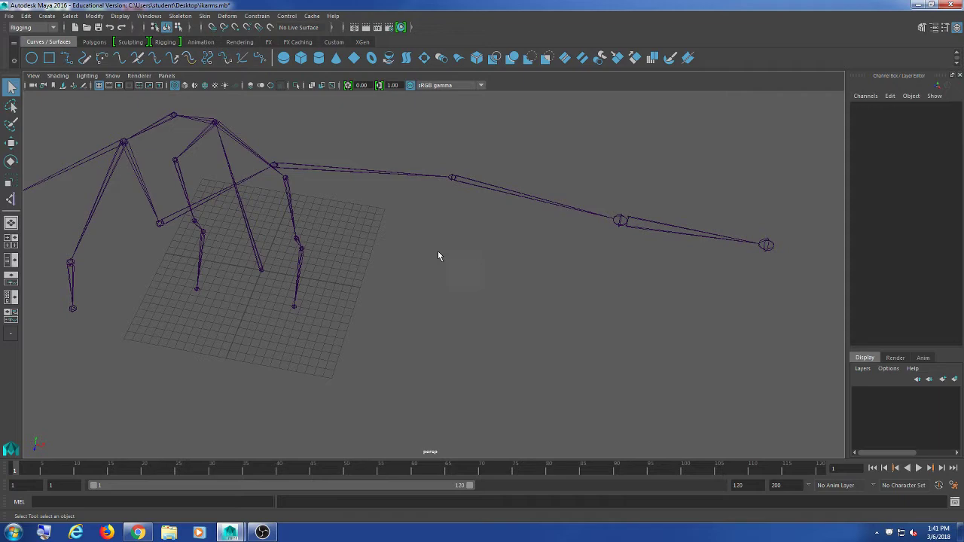
alt+drag(315, 226, 377, 220)
Show the polygon geometry again and compare the character's legs in shaded and wireframe display
click(112, 76)
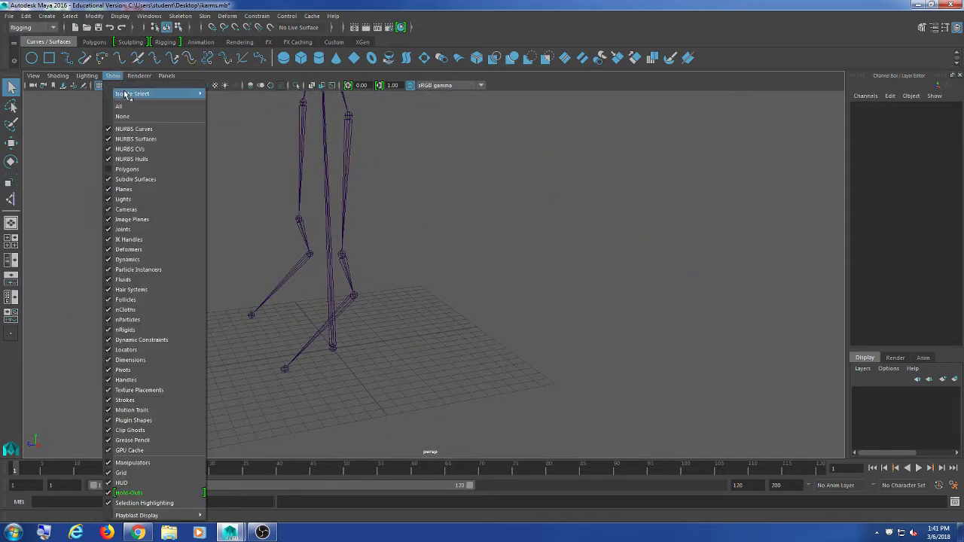
click(127, 169)
mouse_move(226, 215)
alt+mouse_down()
mouse_move(339, 301)
mouse_move(319, 297)
mouse_move(461, 253)
mouse_move(544, 276)
mouse_move(411, 114)
alt+mouse_up()
key(5)
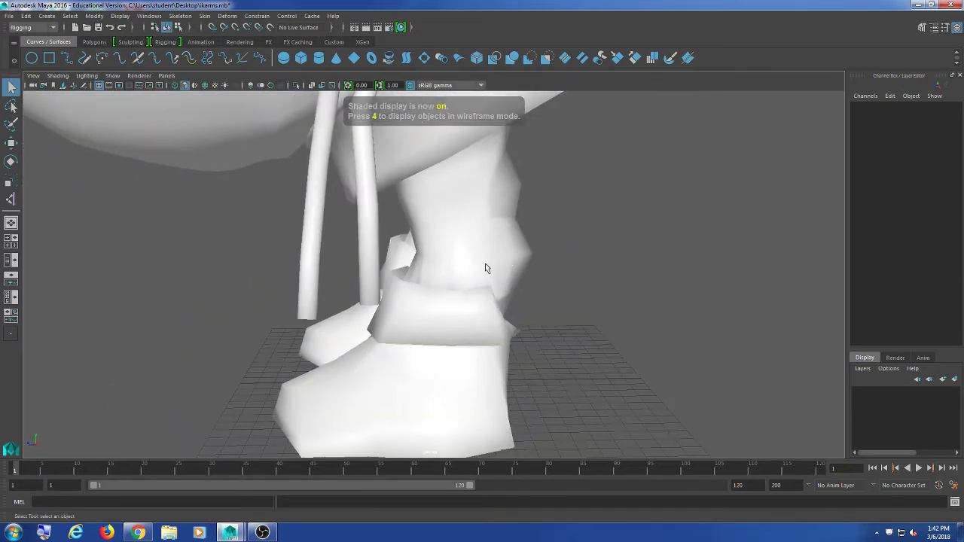
alt+drag(558, 270, 377, 188)
key(4)
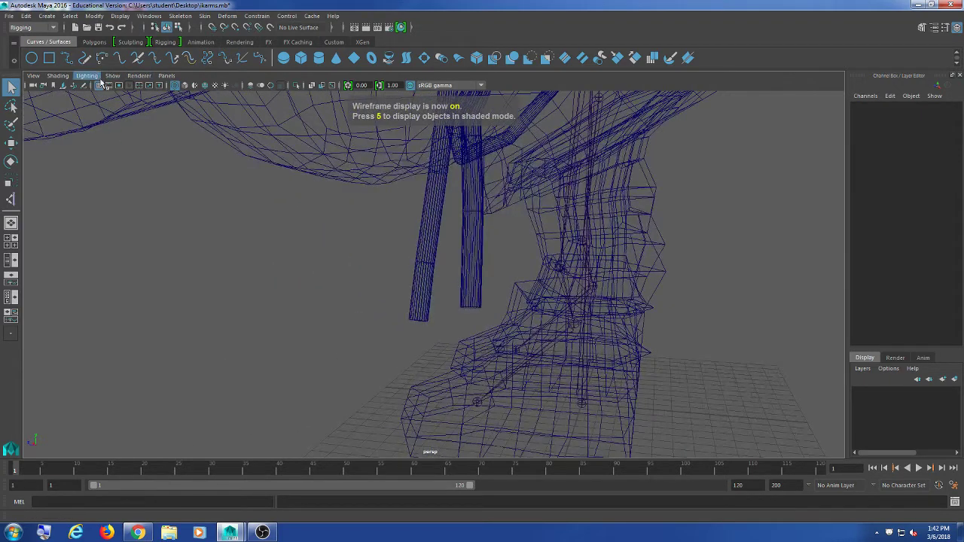
Hide the polygon geometry with the Show options kept floating, and examine the leg and foot joints
click(112, 75)
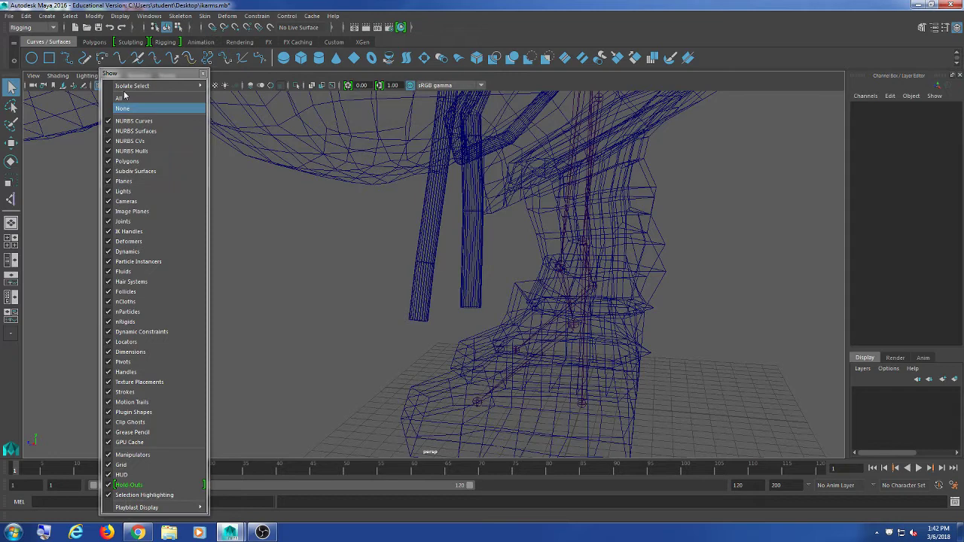
click(145, 161)
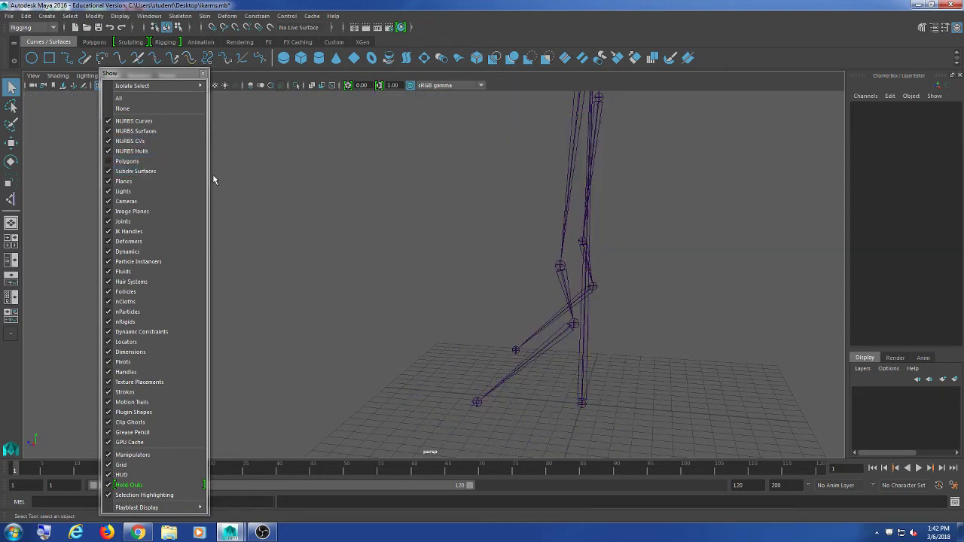
alt+drag(213, 180, 392, 205)
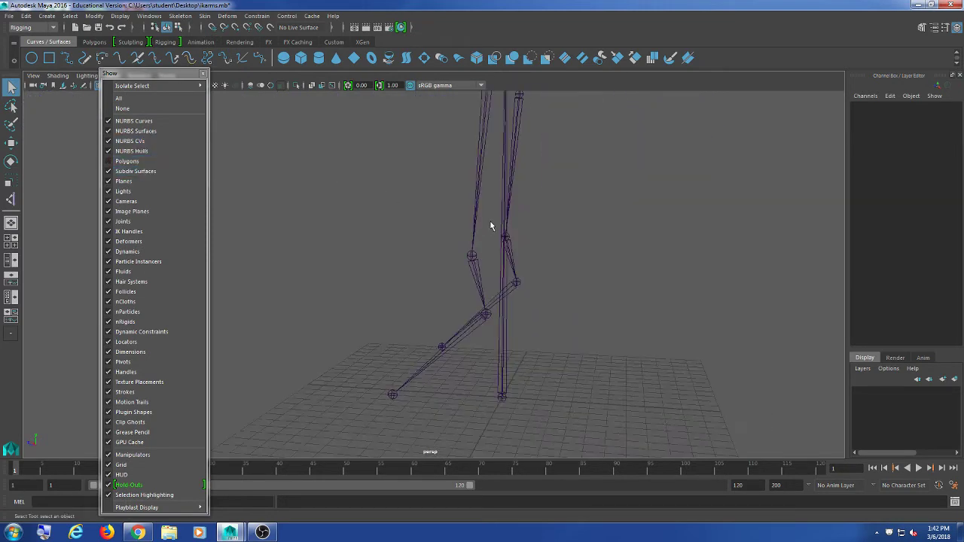
alt+drag(490, 225, 525, 241)
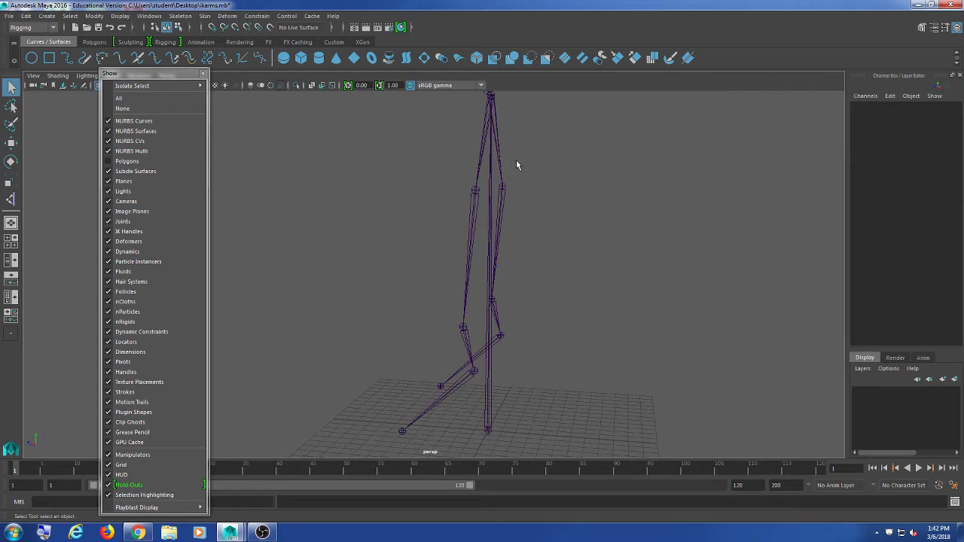
alt+drag(536, 184, 528, 291)
Select joints along the upper skeleton to examine the spine and arm hierarchy, and clear the selection
click(422, 202)
alt+middle_drag(497, 277, 523, 300)
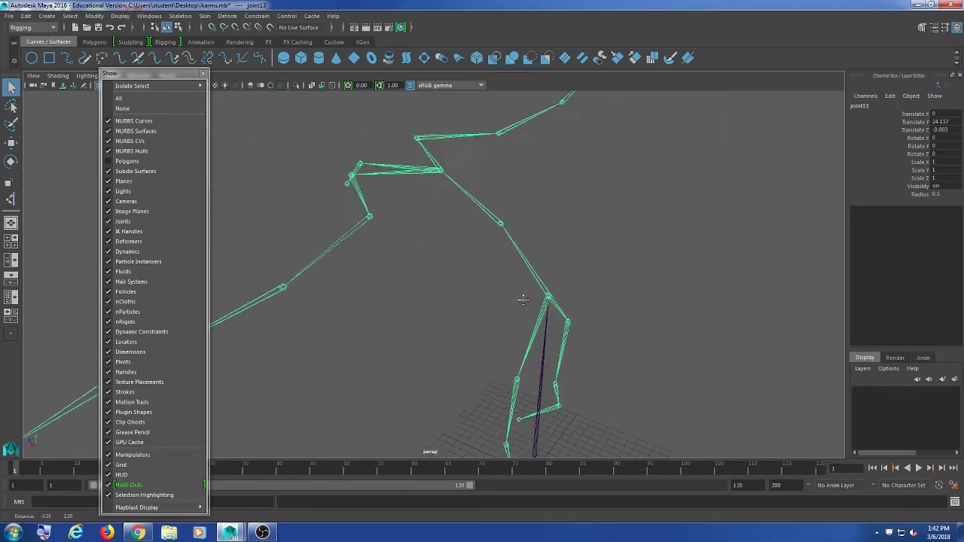
alt+drag(523, 300, 454, 269)
click(452, 218)
alt+drag(388, 297, 357, 259)
click(358, 257)
click(309, 266)
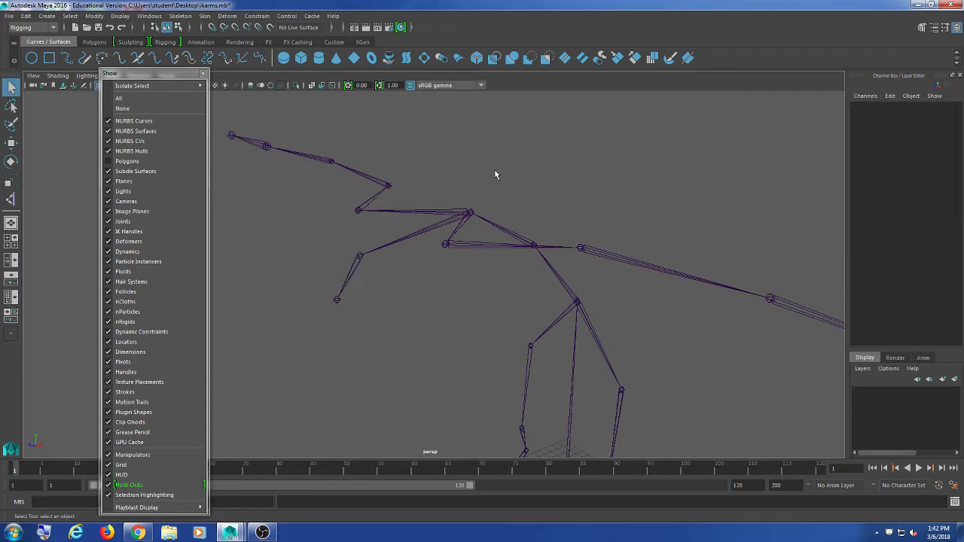
alt+drag(495, 175, 403, 195)
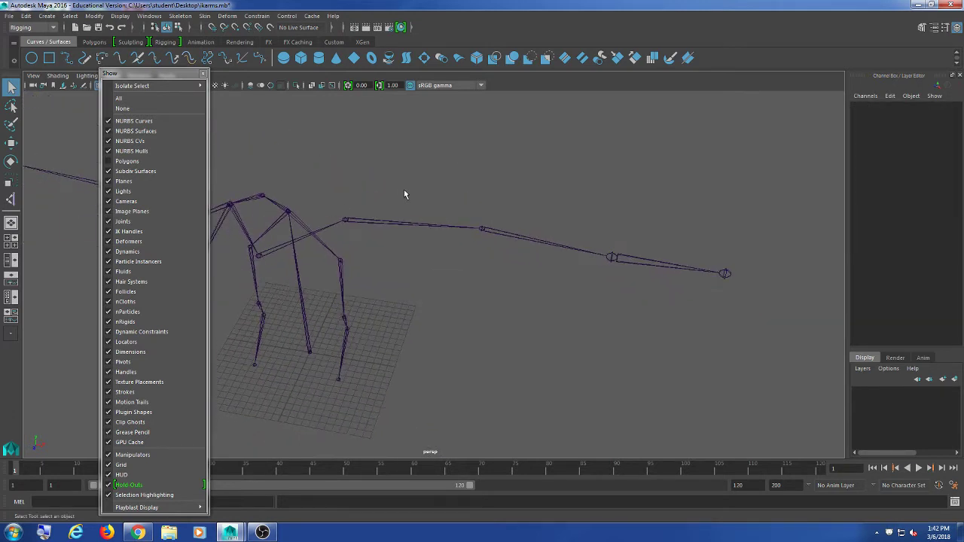
Start the IK Handle tool with its settings shown and set the current solver to Rotate-Plane Solver
click(119, 43)
click(166, 43)
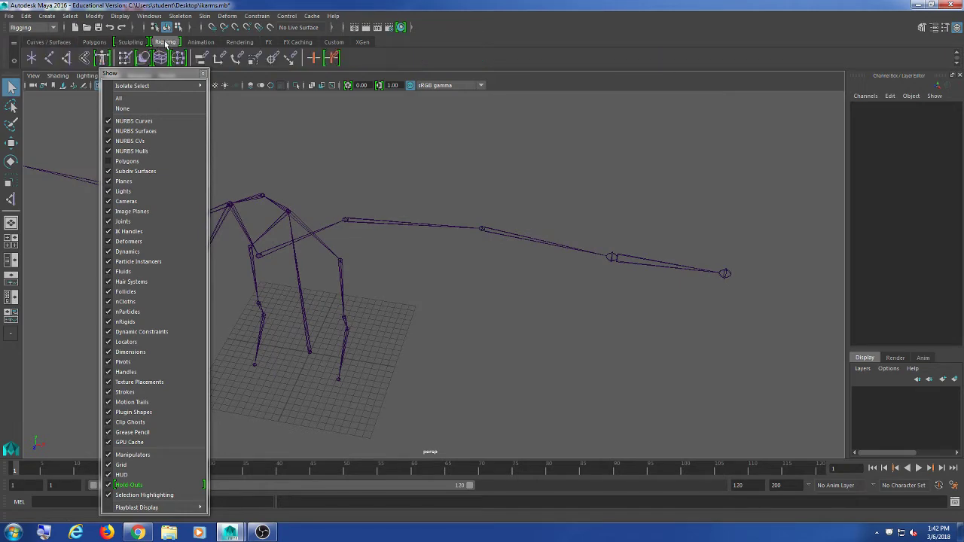
double_click(67, 60)
drag(117, 75, 772, 73)
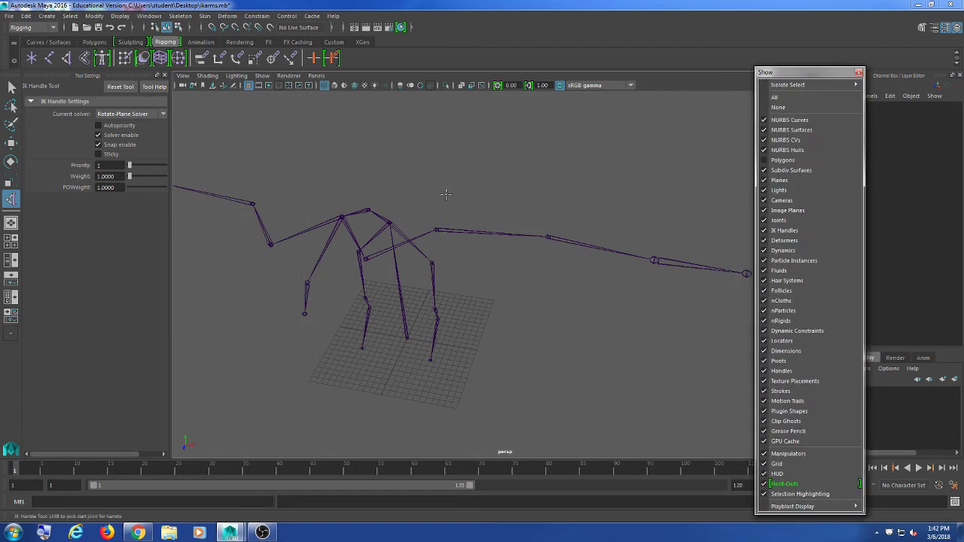
click(128, 114)
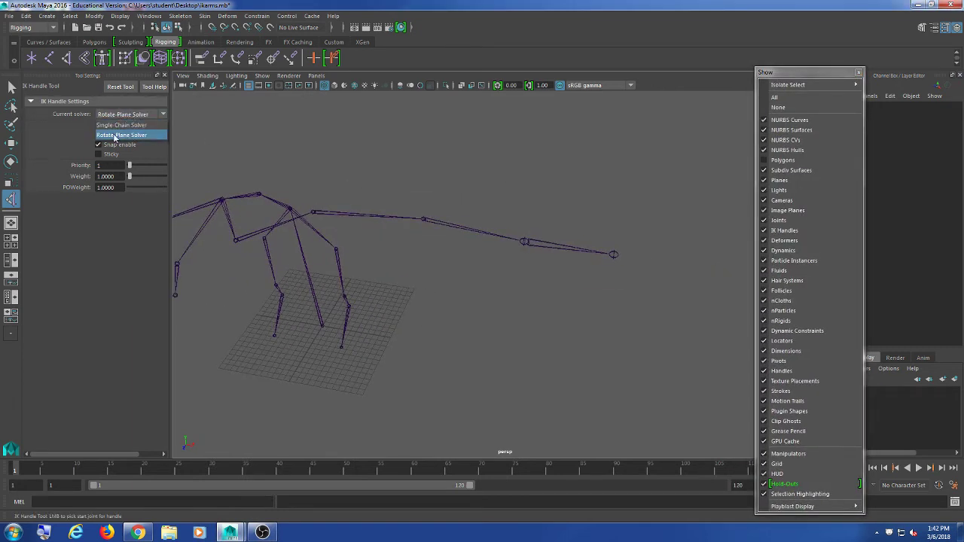
click(116, 135)
Create an IK handle running from the shoulder joint to the wrist joint of the arm
mouse_move(283, 220)
alt+mouse_down()
mouse_move(243, 218)
mouse_move(294, 217)
alt+mouse_up()
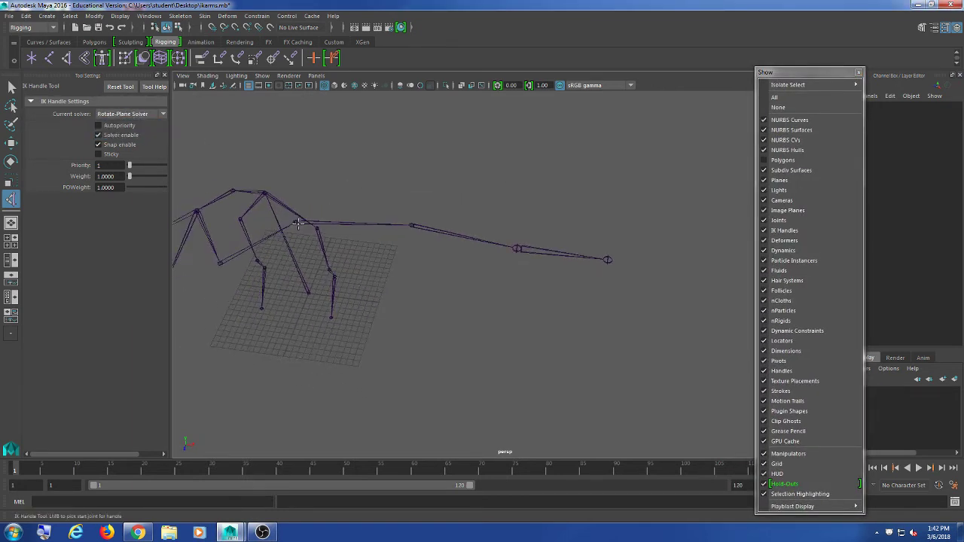
click(297, 222)
click(518, 247)
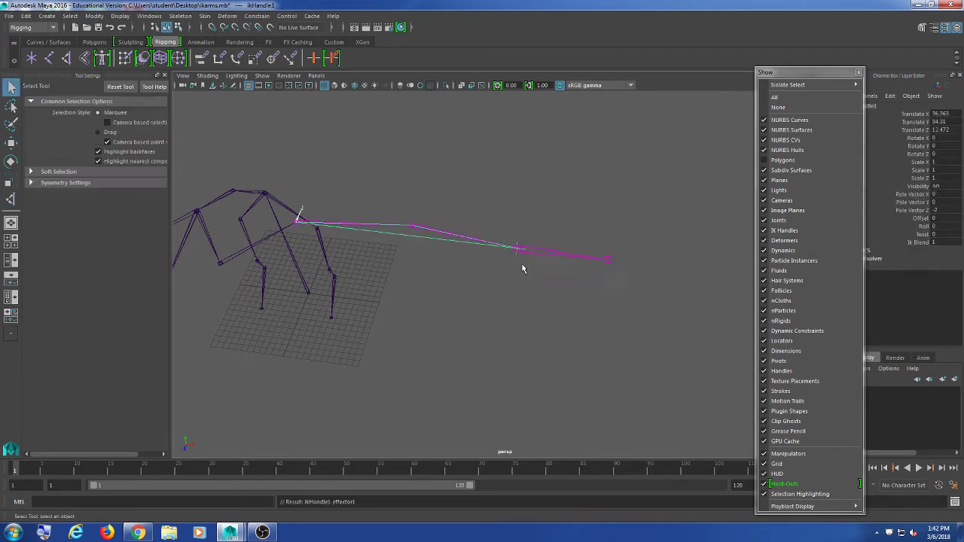
Create a second IK handle from the wrist joint to the end joint of the hand, and select it
scroll(506, 311, up, 5)
alt+drag(506, 311, 444, 280)
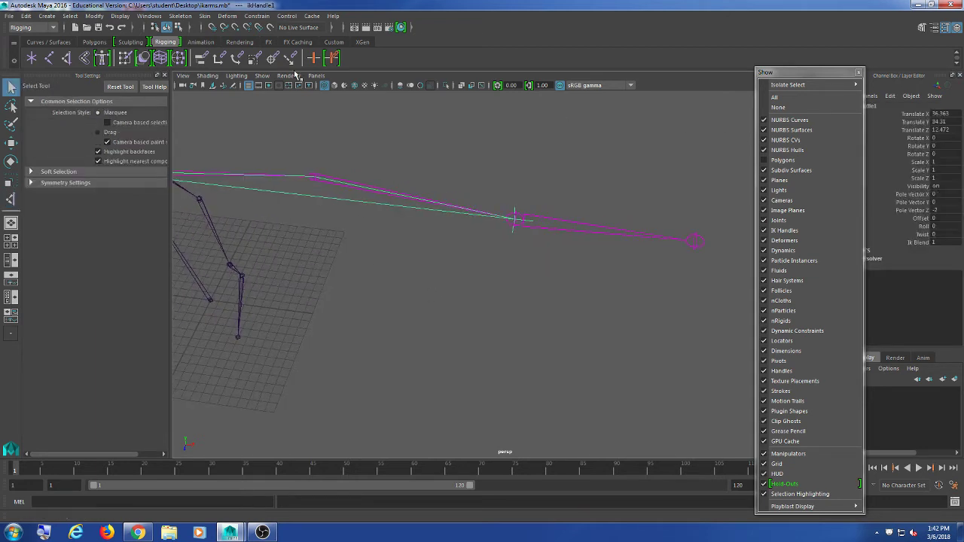
click(67, 58)
click(515, 220)
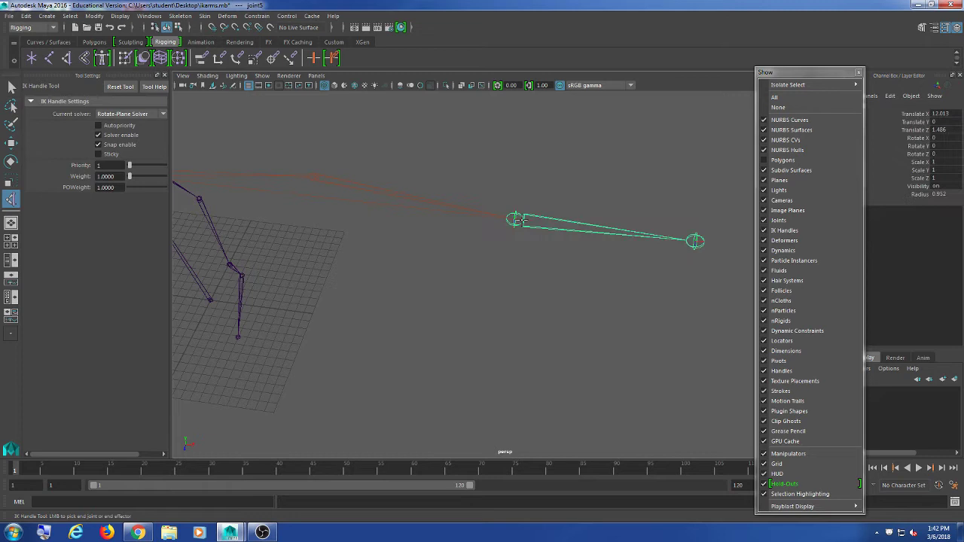
alt+drag(527, 226, 600, 227)
click(532, 218)
key(q)
alt+drag(535, 219, 398, 286)
click(535, 306)
drag(617, 211, 562, 276)
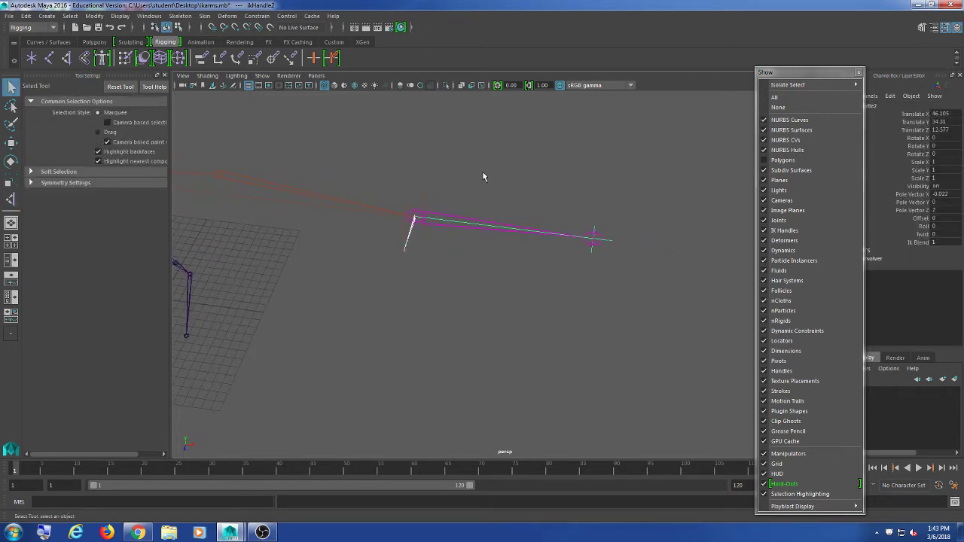
Try rotating the wrist IK handle to test how the hand follows, and clear the selection
click(424, 282)
key(ctrl+z)
alt+drag(385, 306, 396, 304)
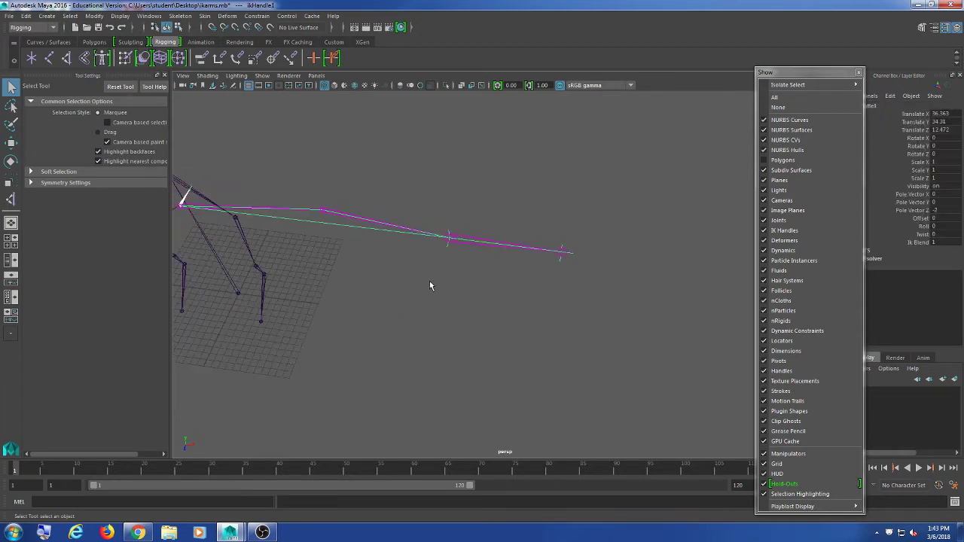
key(e)
alt+drag(458, 307, 423, 251)
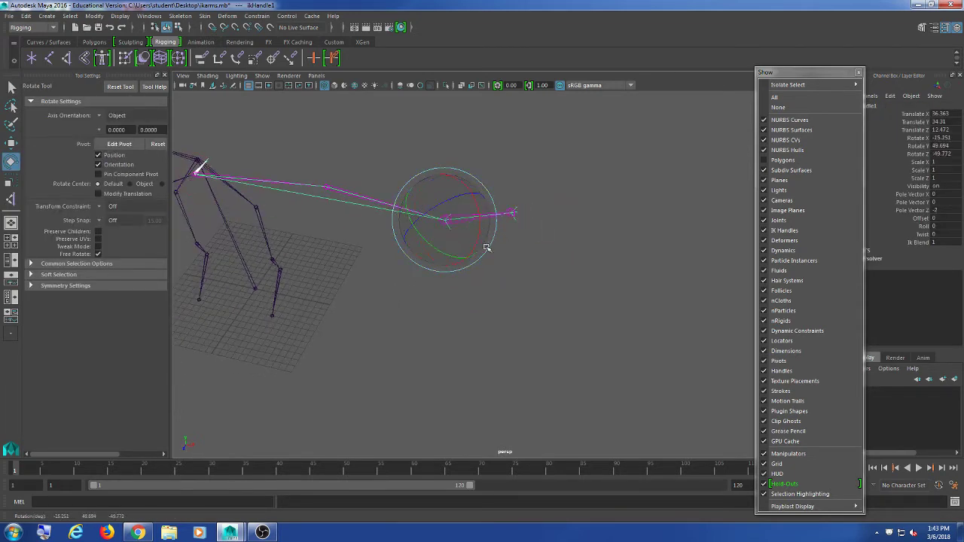
click(490, 322)
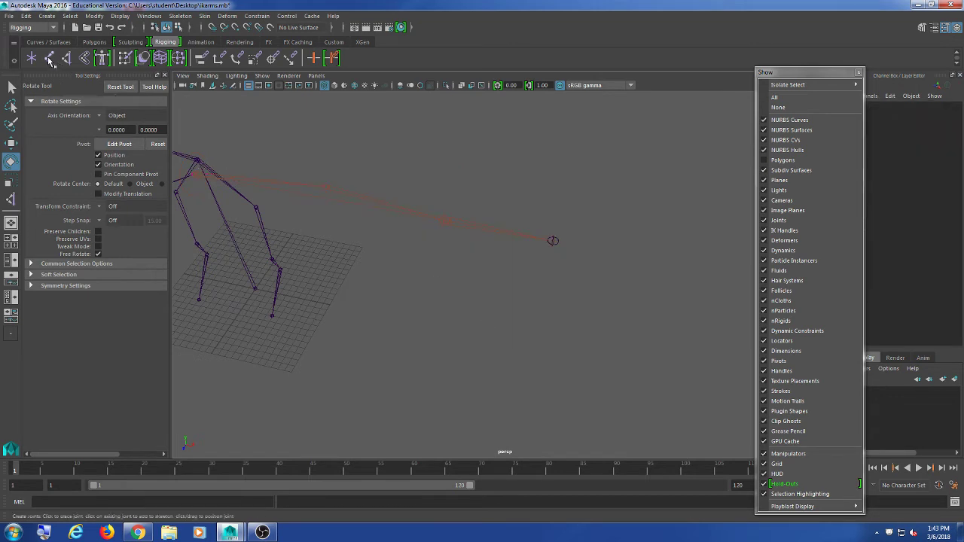
Create a NURBS circle centred on the wrist joint, scaled uniformly to about 6.6 with Rotate Z set to 90
click(67, 42)
click(31, 58)
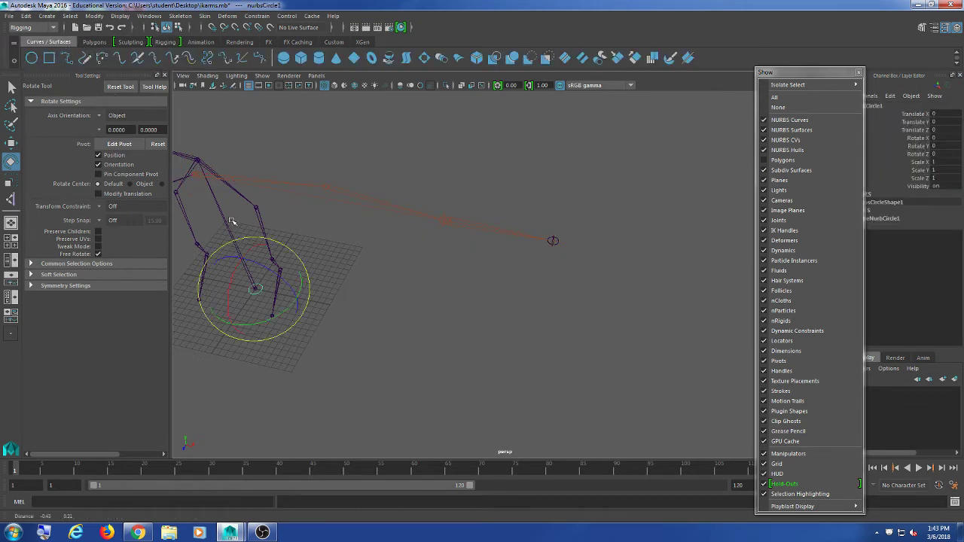
alt+drag(256, 271, 303, 273)
key(w)
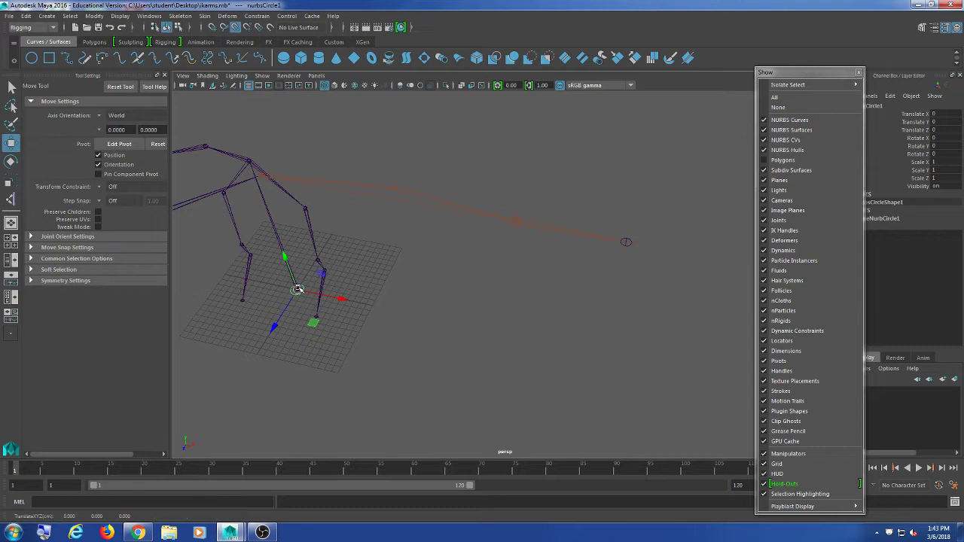
key(r)
drag(519, 220, 613, 209)
key(e)
drag(543, 203, 482, 249)
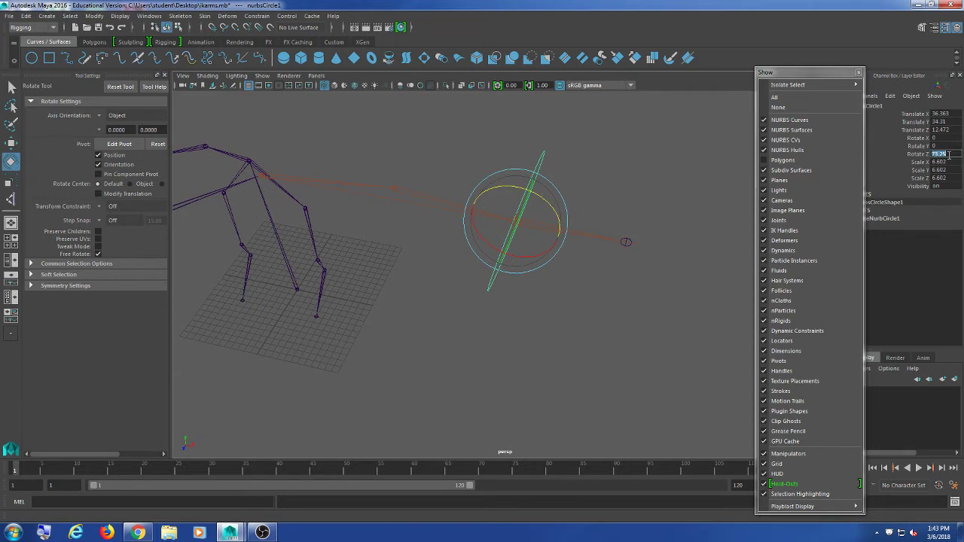
Delete the construction history of the wrist circle and freeze its transformations
click(26, 16)
mouse_move(76, 134)
click(193, 143)
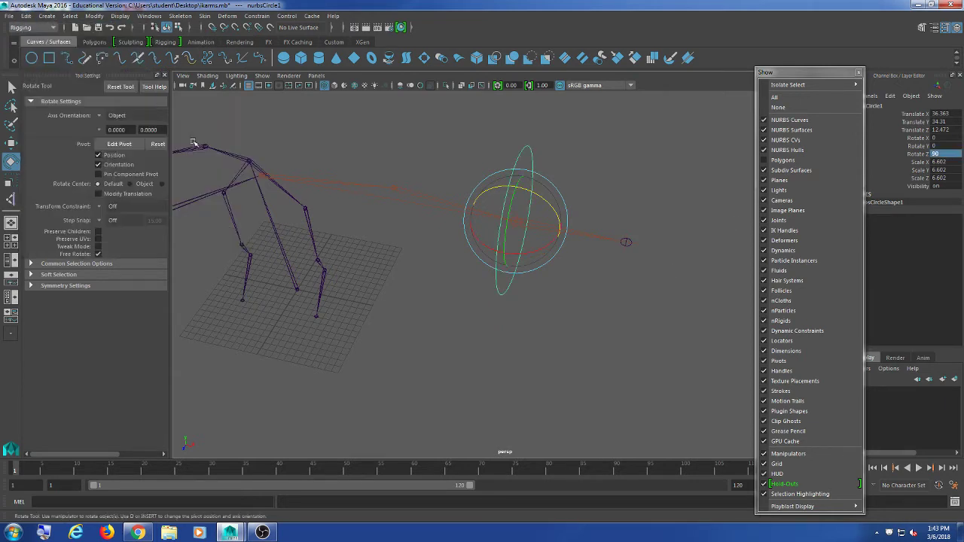
click(73, 16)
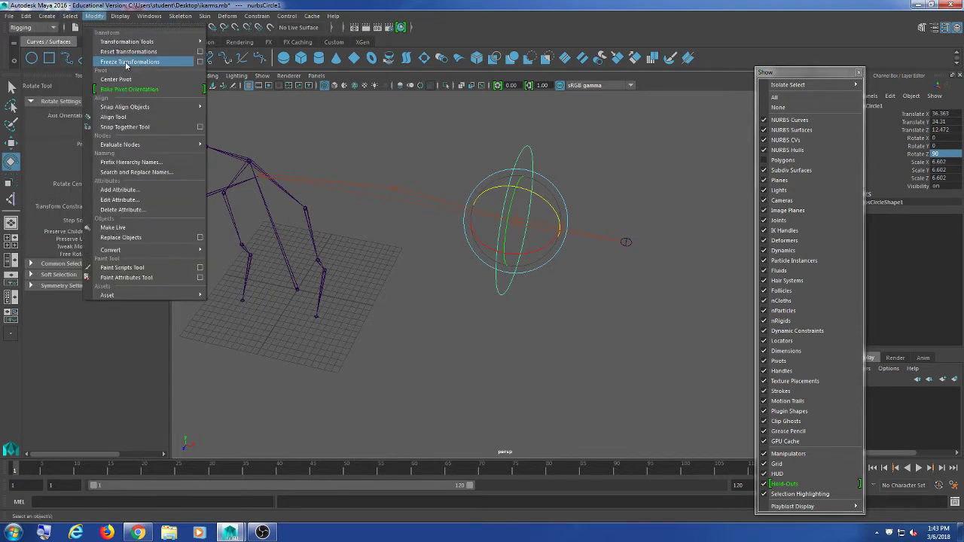
click(128, 65)
Select the wrist and hand IK handles together and group them
click(414, 199)
alt+drag(414, 199, 406, 233)
scroll(407, 234, up, 3)
drag(471, 266, 473, 269)
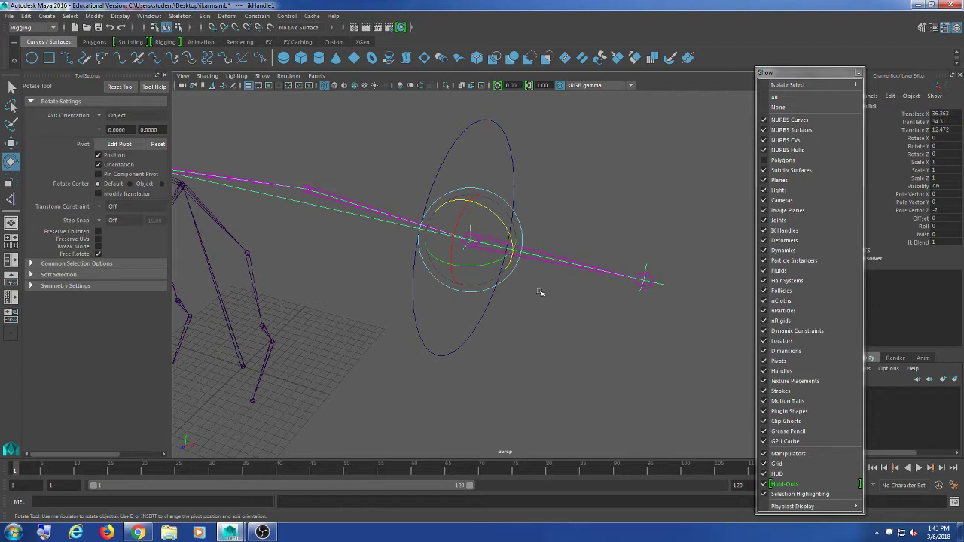
key(ctrl+g)
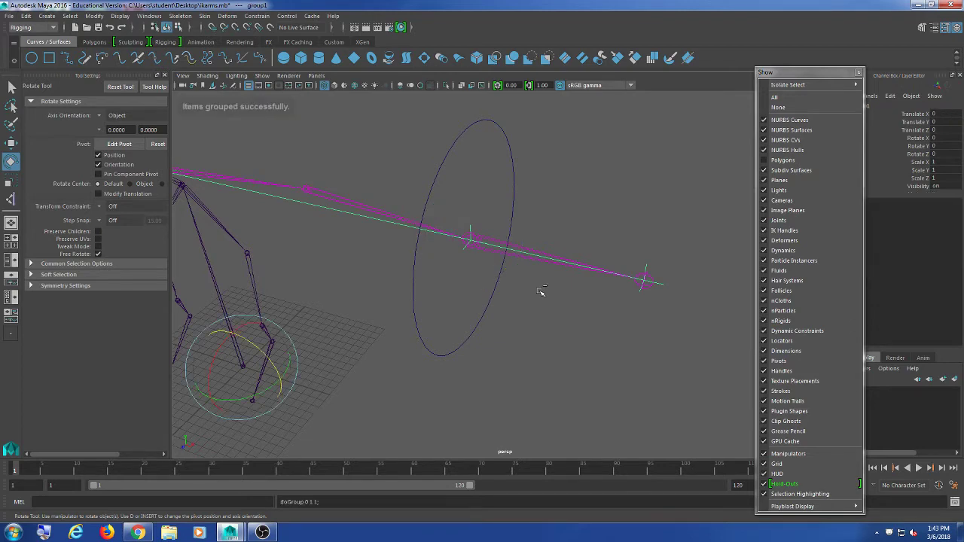
alt+drag(539, 292, 512, 319)
key(Down)
click(509, 294)
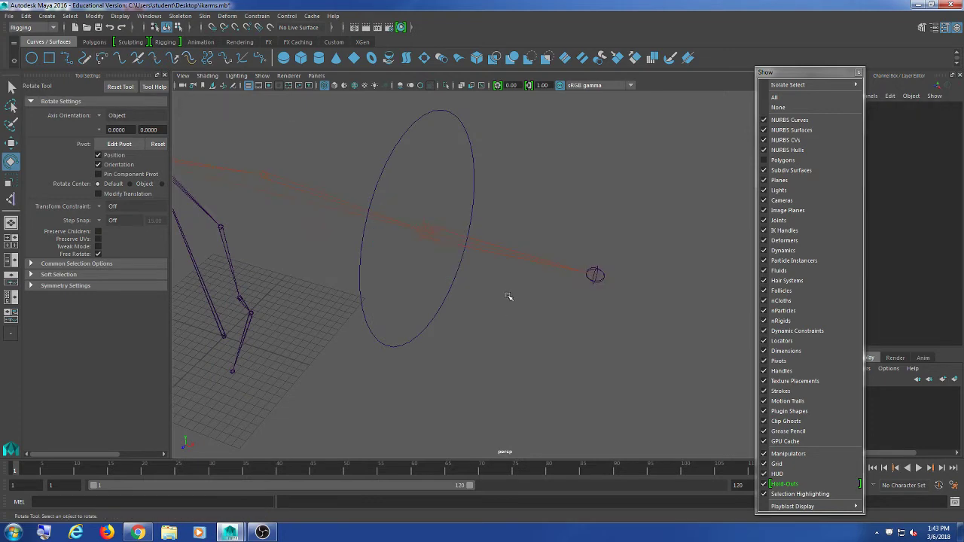
Parent the grouped IK handles to the wrist control circle
drag(428, 187, 414, 260)
shift+drag(486, 136, 462, 185)
key(p)
click(488, 153)
Try moving the wrist control circle to test how the arm follows, and undo the movement
alt+middle_drag(461, 185, 521, 226)
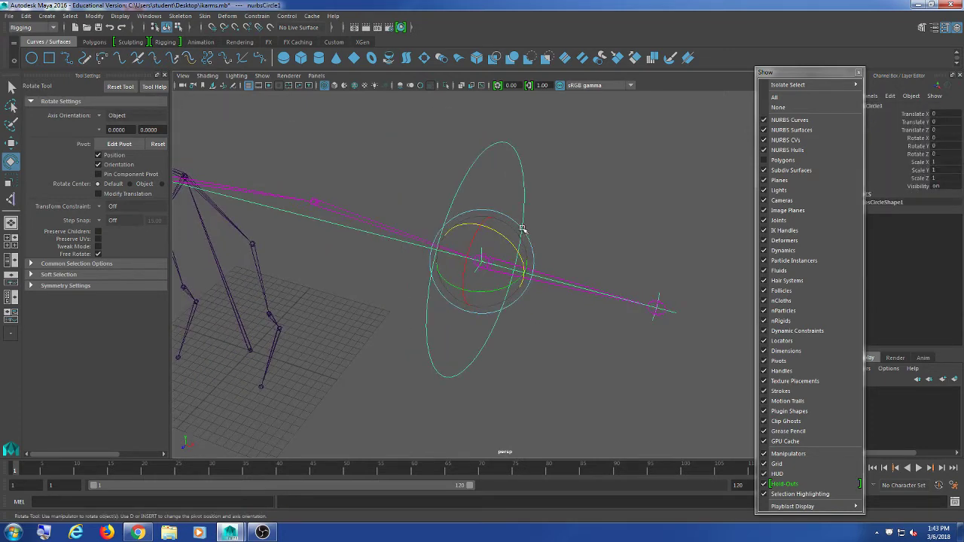
key(w)
drag(484, 263, 531, 196)
key(e)
key(ctrl+z)
click(591, 183)
Move the floating Show list aside so it no longer covers the channel attribute names
scroll(531, 231, down, 3)
alt+drag(531, 232, 425, 247)
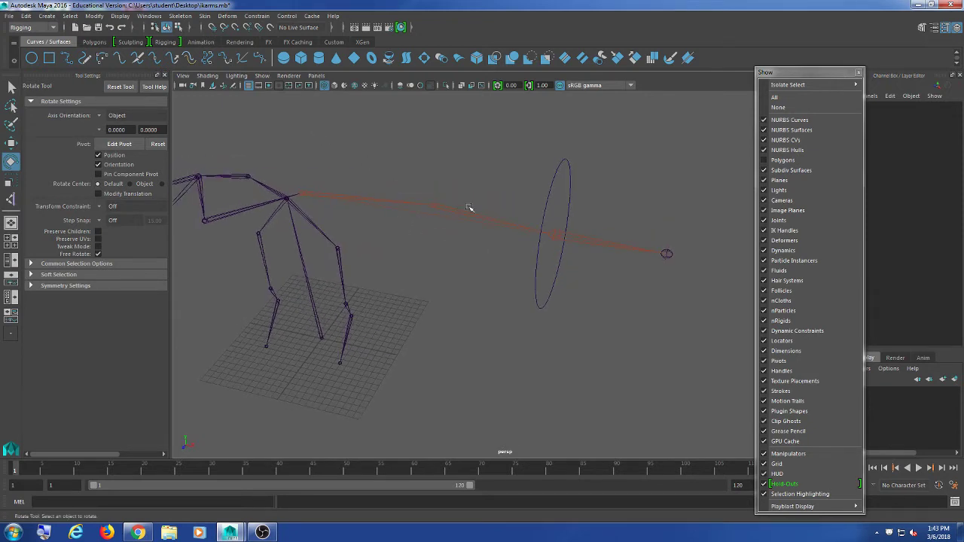
click(788, 73)
drag(805, 76, 776, 66)
Try changing the Twist of the shoulder-to-wrist IK handle to test the elbow's rotation
drag(668, 179, 523, 279)
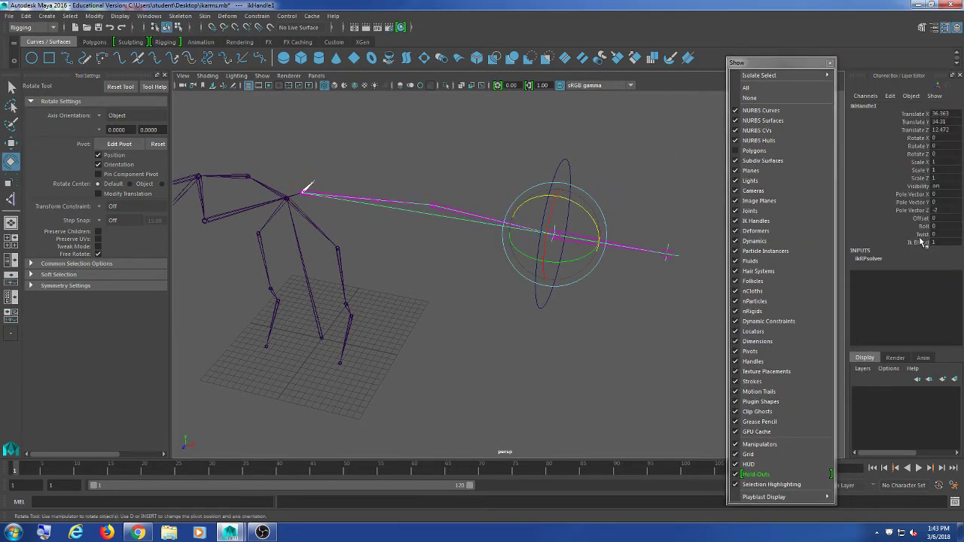
click(921, 235)
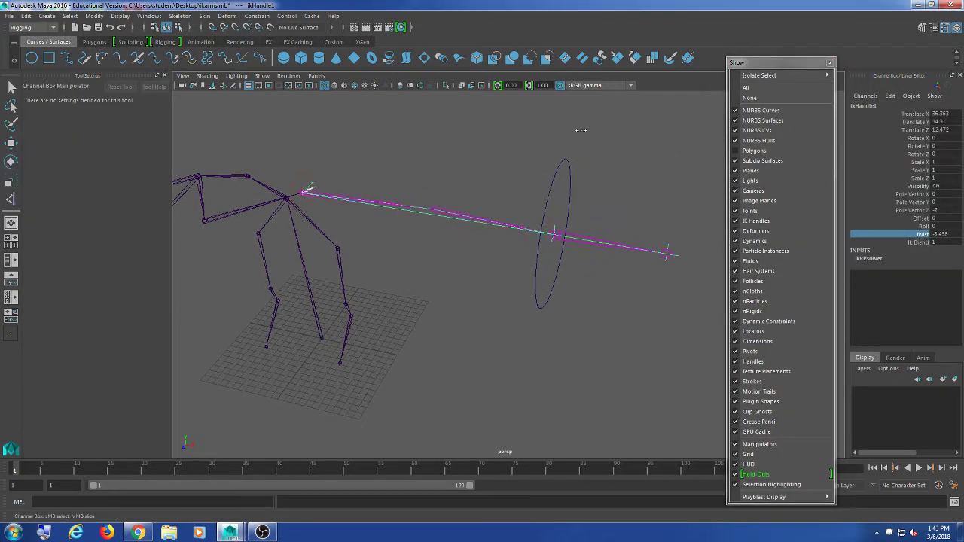
click(608, 127)
Add a keyable float attribute named twist with default 0 to the wrist control circle
drag(605, 119, 548, 174)
alt+drag(636, 189, 538, 204)
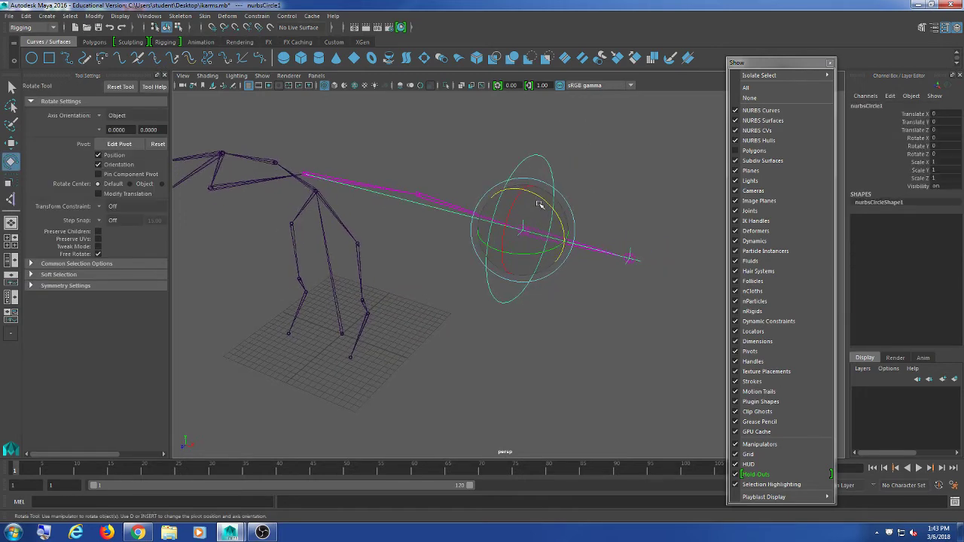
click(89, 17)
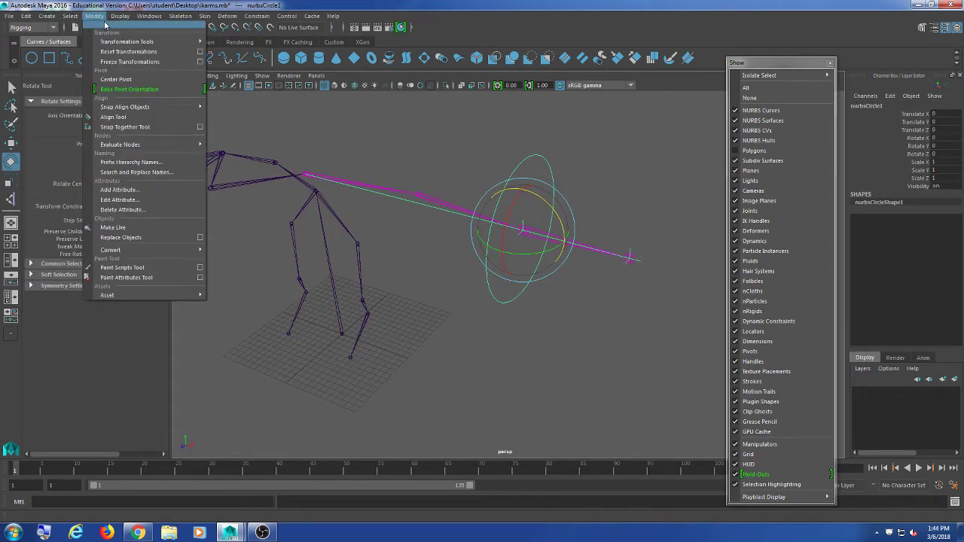
click(150, 194)
drag(388, 184, 336, 148)
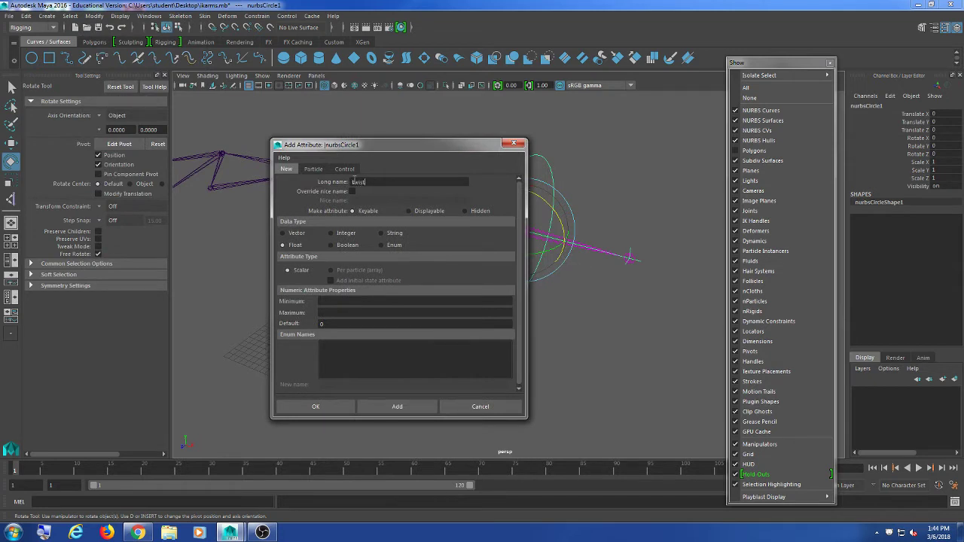
click(397, 407)
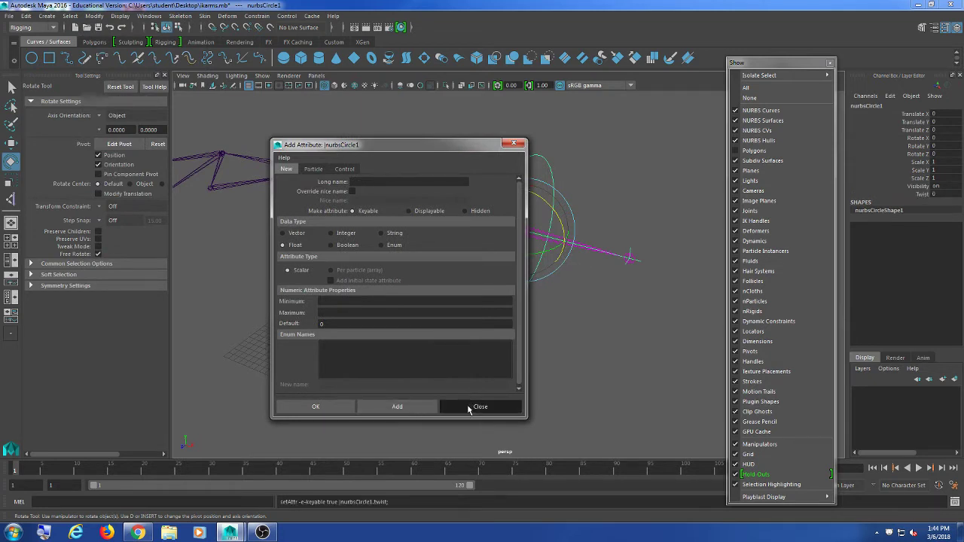
click(480, 407)
Load the wrist control circle as the source in the Connection Editor and choose its twist output
click(591, 123)
click(148, 17)
mouse_move(173, 53)
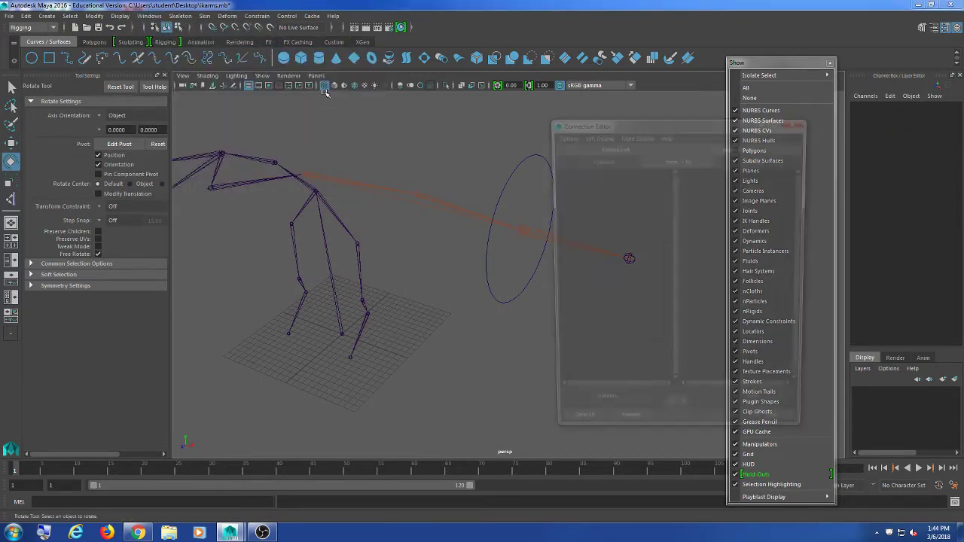
drag(618, 125, 259, 103)
click(529, 183)
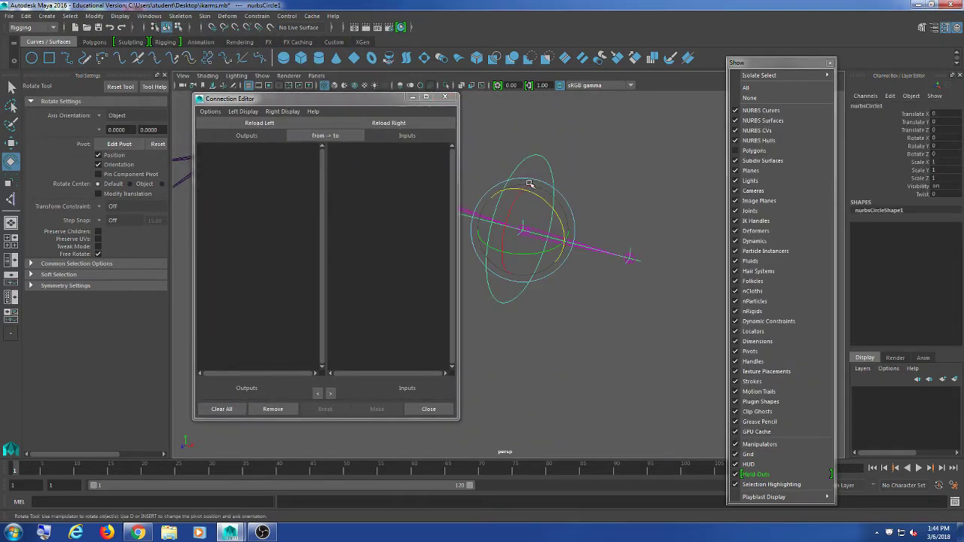
click(255, 123)
drag(320, 183, 315, 351)
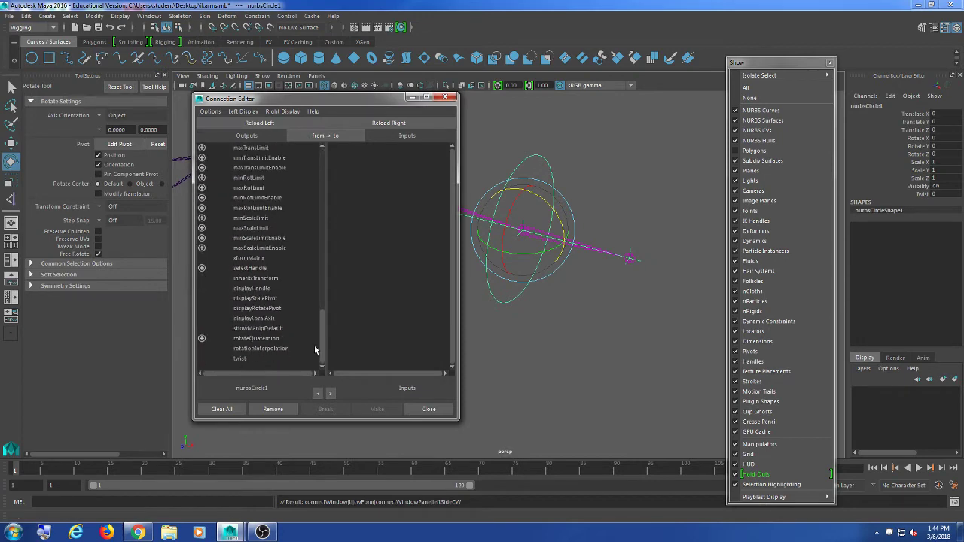
click(246, 360)
Load the shoulder-to-wrist IK handle as the target, connect the circle's twist to its twist, and close the Connection Editor
click(616, 208)
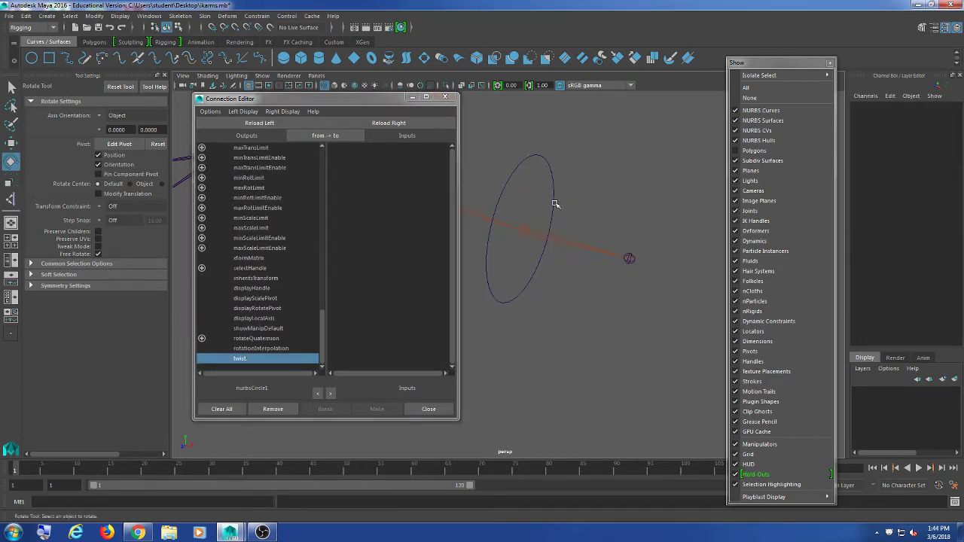
click(525, 228)
click(414, 123)
drag(453, 174, 464, 370)
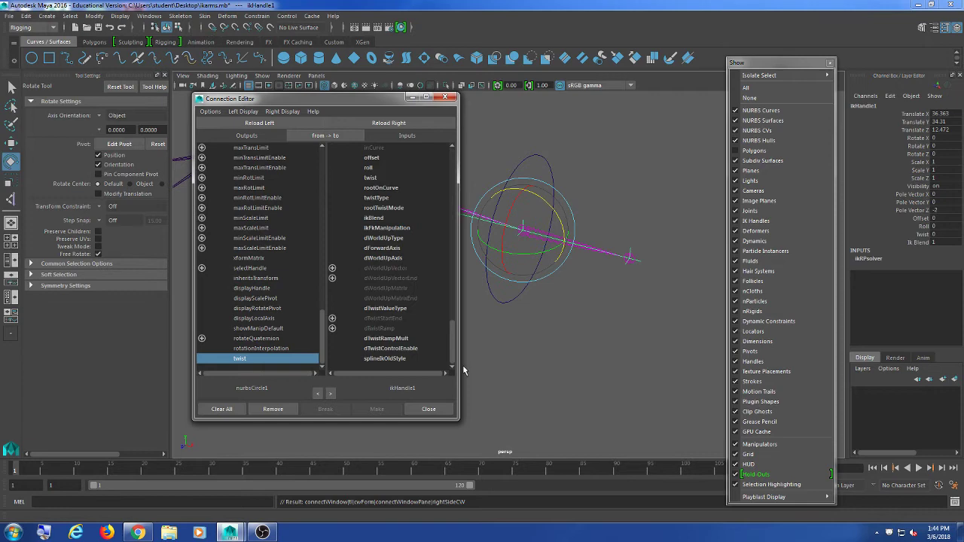
click(378, 178)
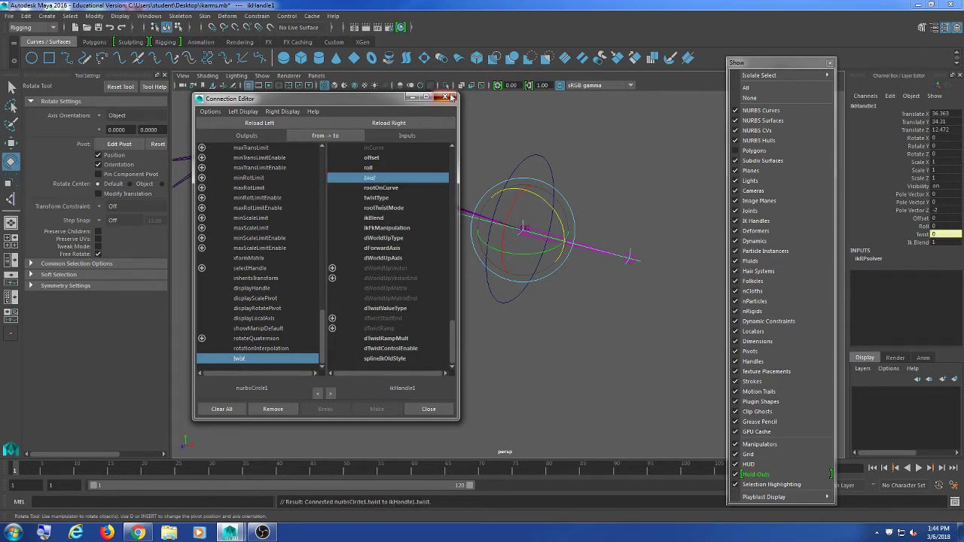
click(451, 97)
Try the wrist control circle's Twist attribute to test the arm's rotation
click(620, 122)
drag(617, 124, 544, 172)
alt+middle_drag(655, 166, 596, 151)
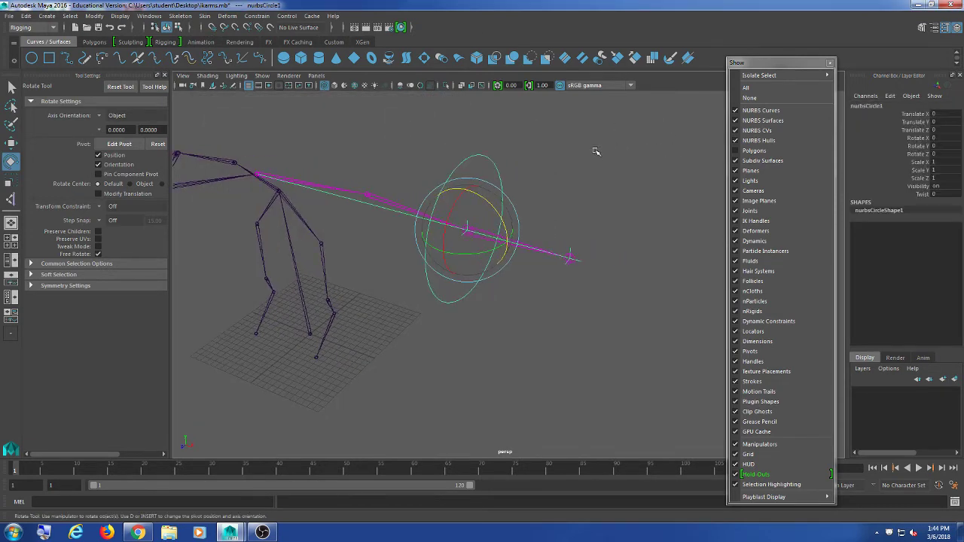
click(923, 198)
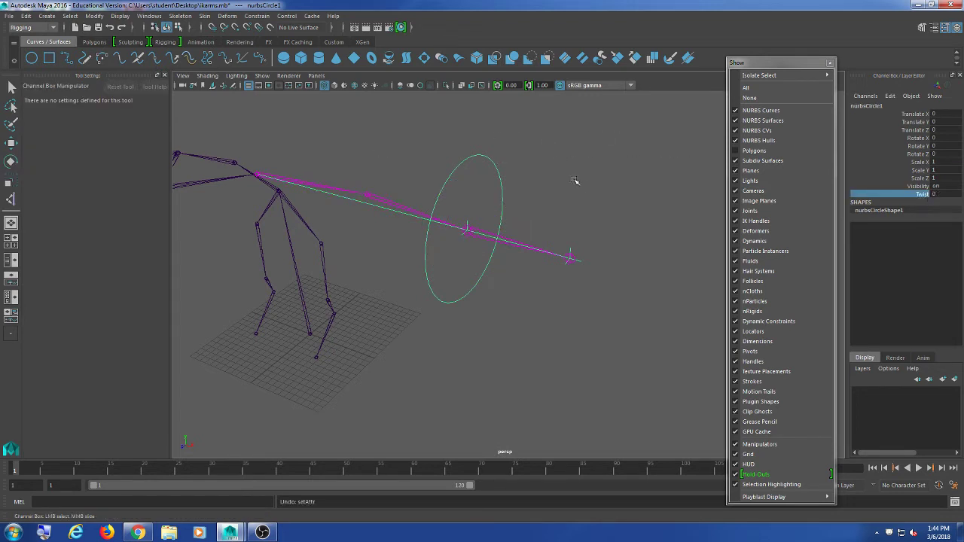
click(590, 184)
Create a second NURBS circle scaled to about 16.7 and snap it to the upper spine joint
alt+drag(383, 194, 398, 220)
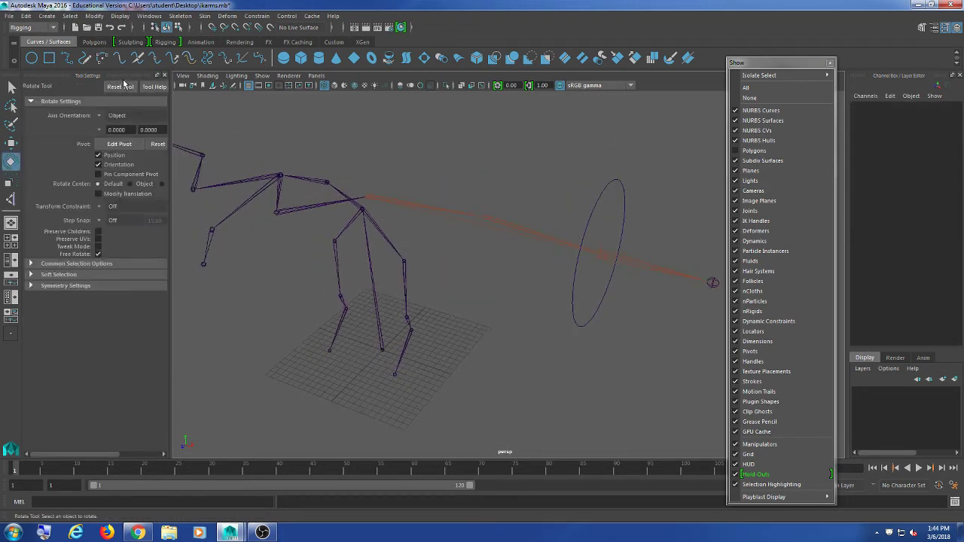
click(32, 58)
alt+drag(271, 189, 354, 183)
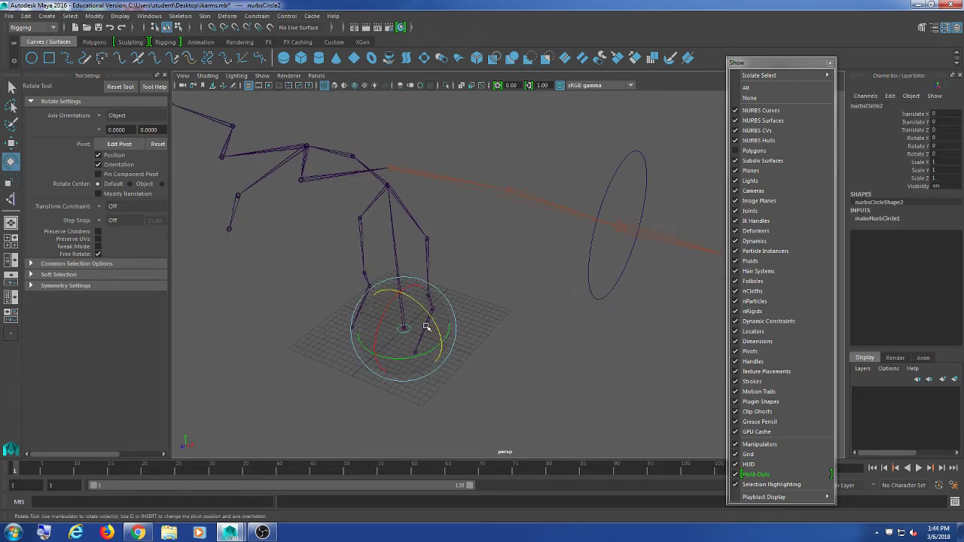
key(r)
drag(404, 327, 557, 295)
key(w)
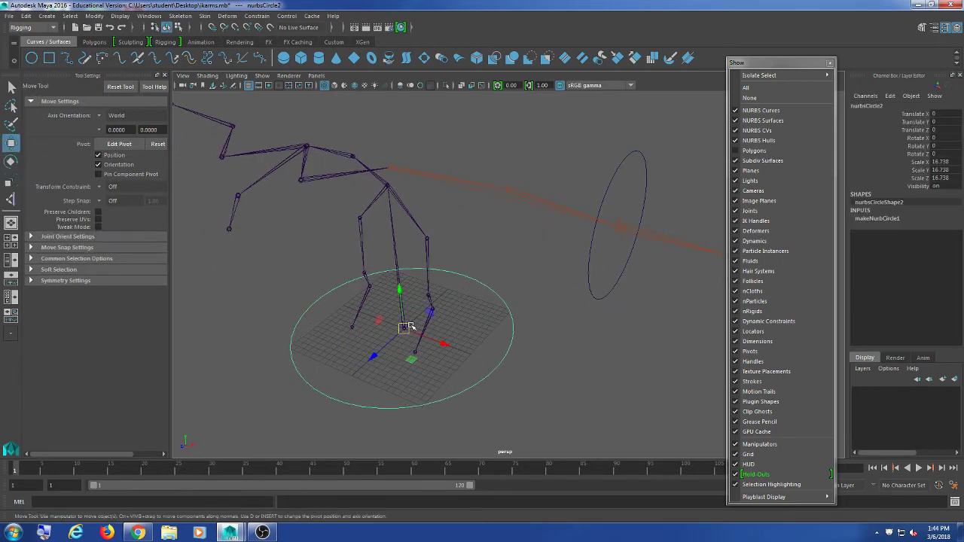
drag(405, 328, 307, 151)
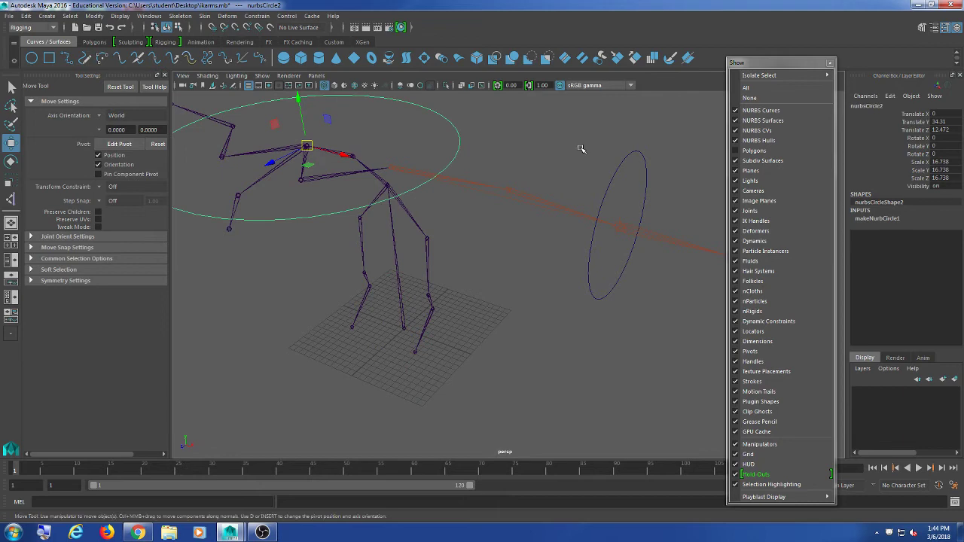
Tilt the large upper-body circle about 50 degrees in X and enlarge its scale to about 18.2
click(631, 194)
alt+drag(631, 194, 483, 207)
alt+drag(416, 175, 405, 219)
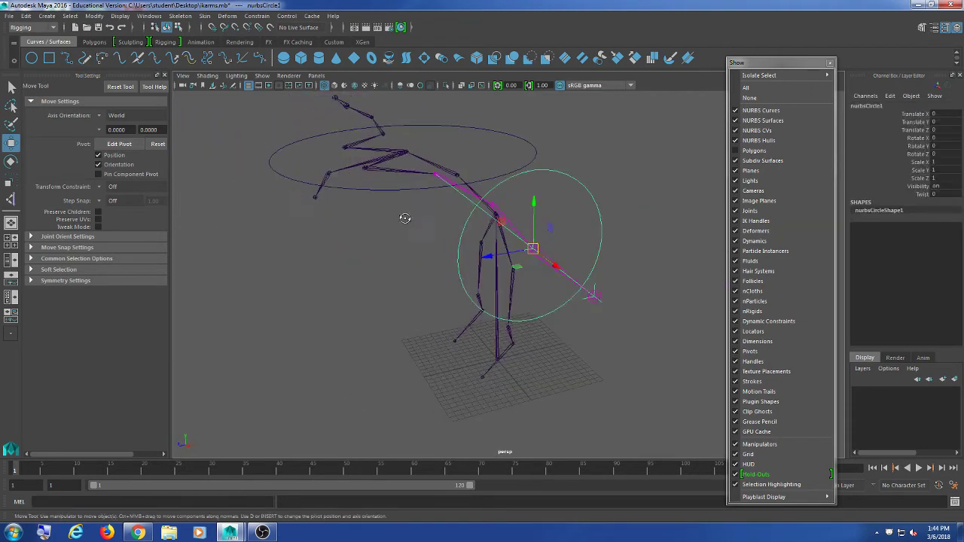
click(503, 134)
key(e)
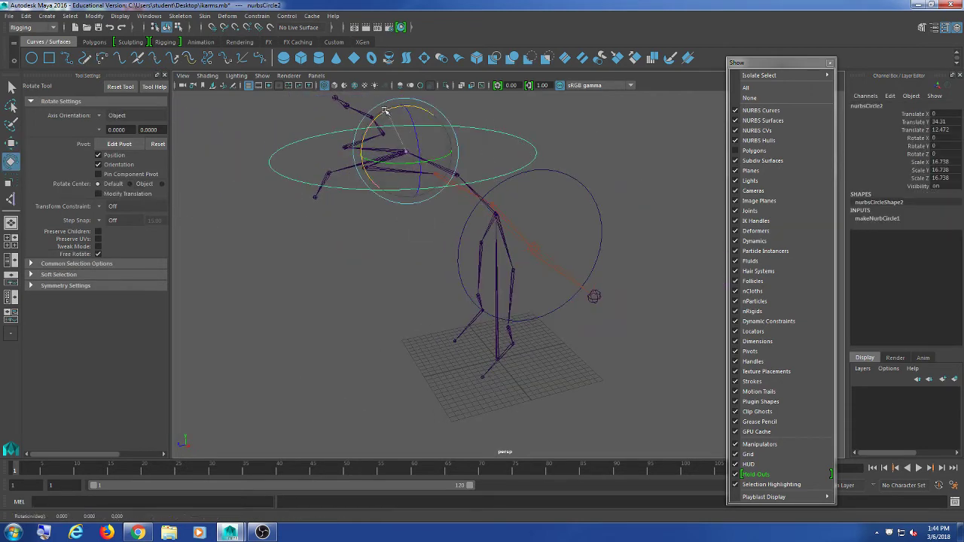
drag(411, 115, 437, 286)
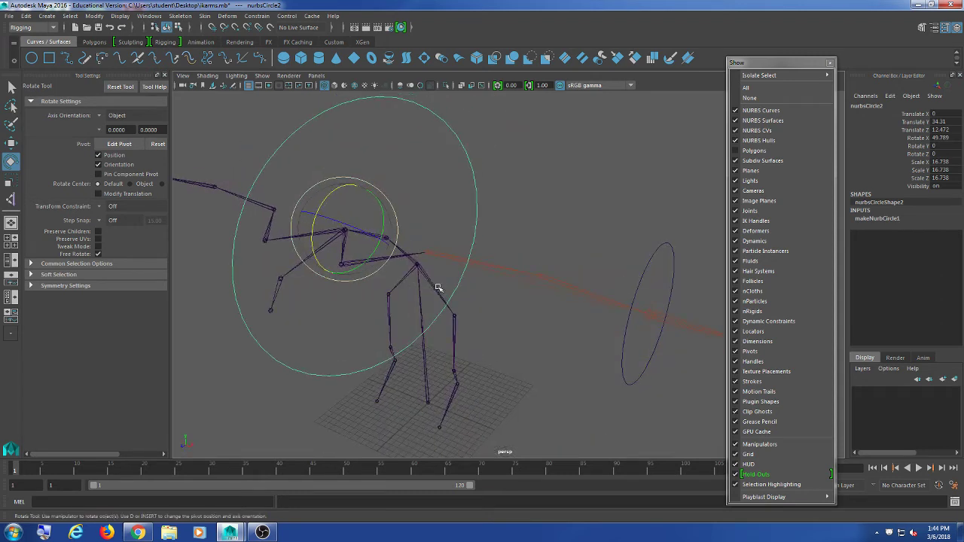
key(r)
drag(346, 230, 370, 229)
click(544, 152)
key(ctrl+z)
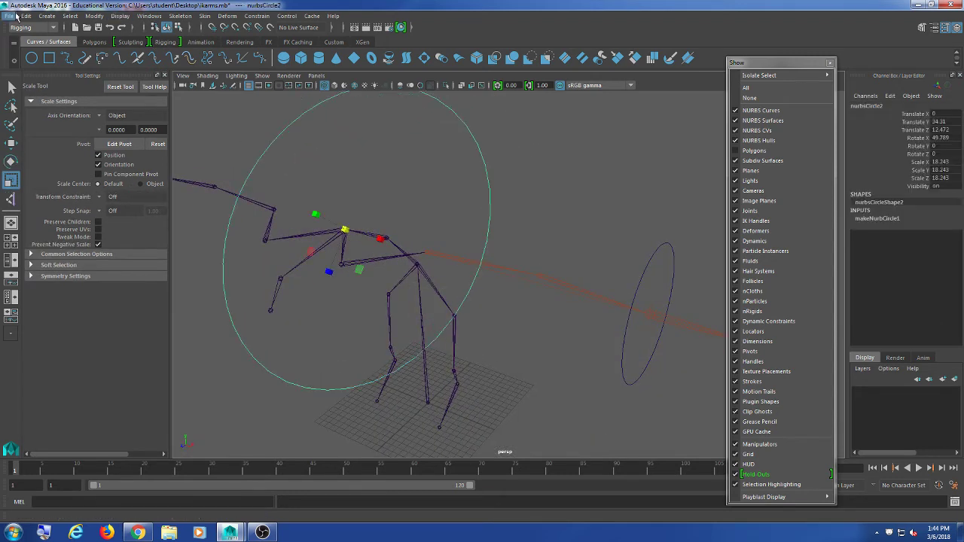
Delete the construction history of the large upper-body circle and freeze its transformations
click(25, 15)
click(164, 141)
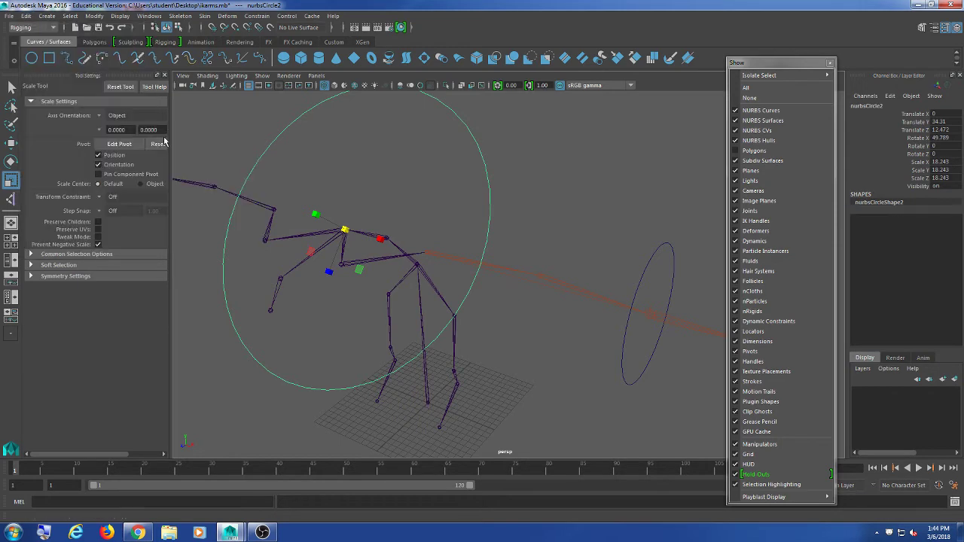
click(93, 16)
click(129, 61)
click(605, 196)
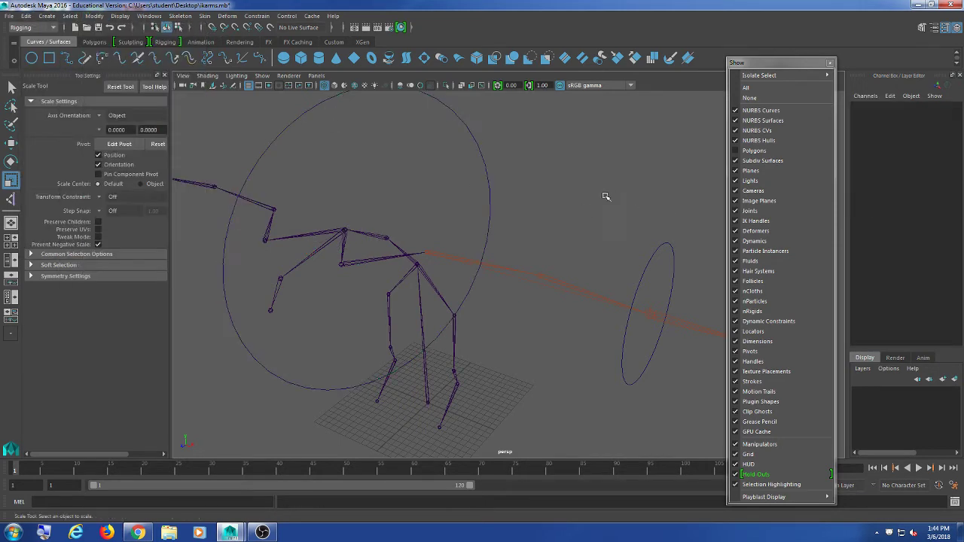
Parent the wrist control circle under the large upper-body circle and select the large circle to check the hierarchy
mouse_move(605, 196)
alt+mouse_down()
mouse_move(550, 183)
mouse_move(618, 203)
alt+mouse_up()
drag(587, 253, 587, 255)
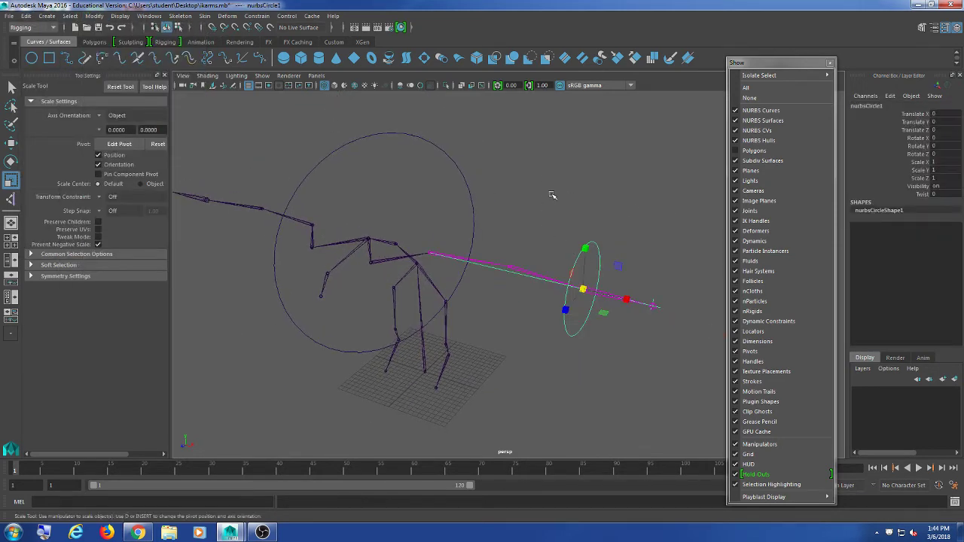
click(473, 226)
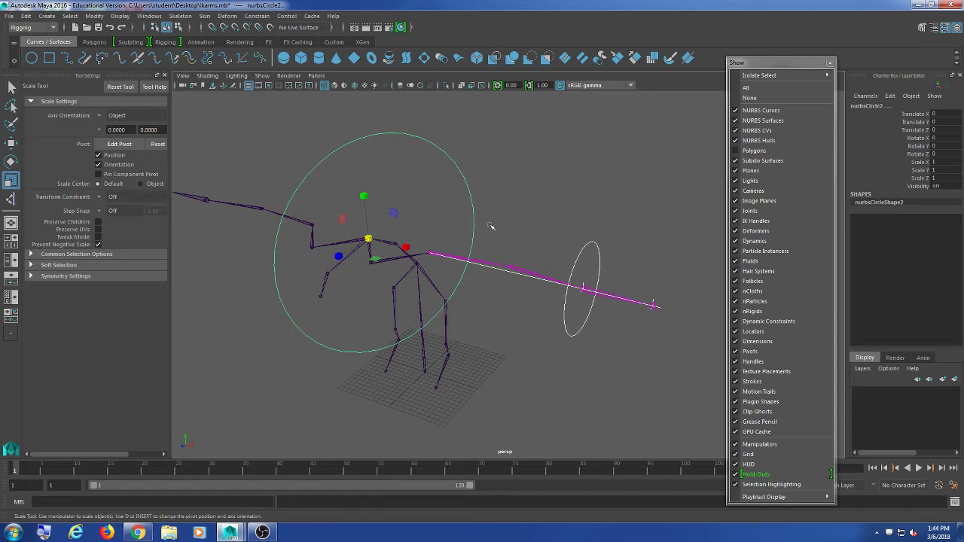
key(ctrl+z)
click(536, 183)
alt+drag(519, 219, 444, 229)
scroll(452, 232, up, 3)
click(453, 153)
alt+drag(441, 162, 480, 170)
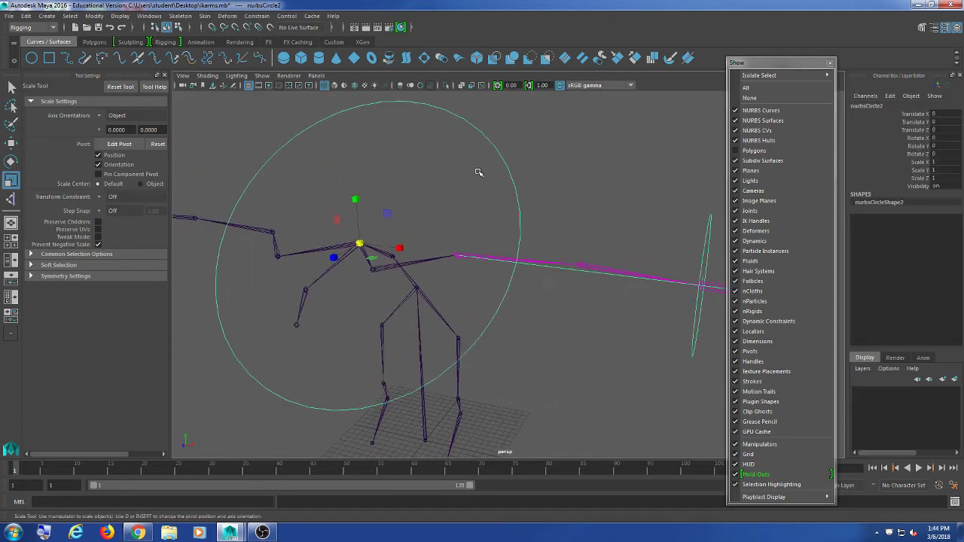
Constrain the upper spine joint to the large upper-body circle
alt+drag(423, 198, 413, 198)
click(411, 197)
click(360, 243)
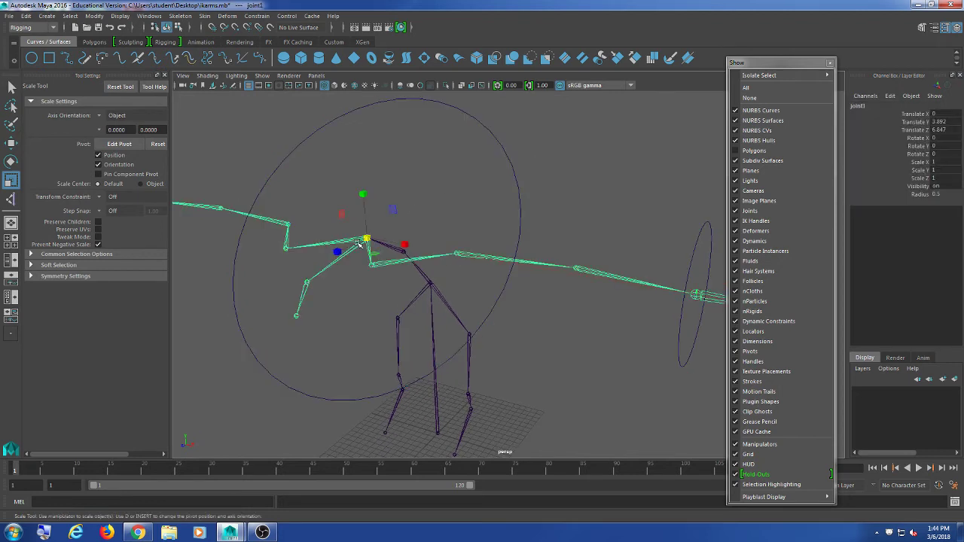
click(522, 160)
key(t)
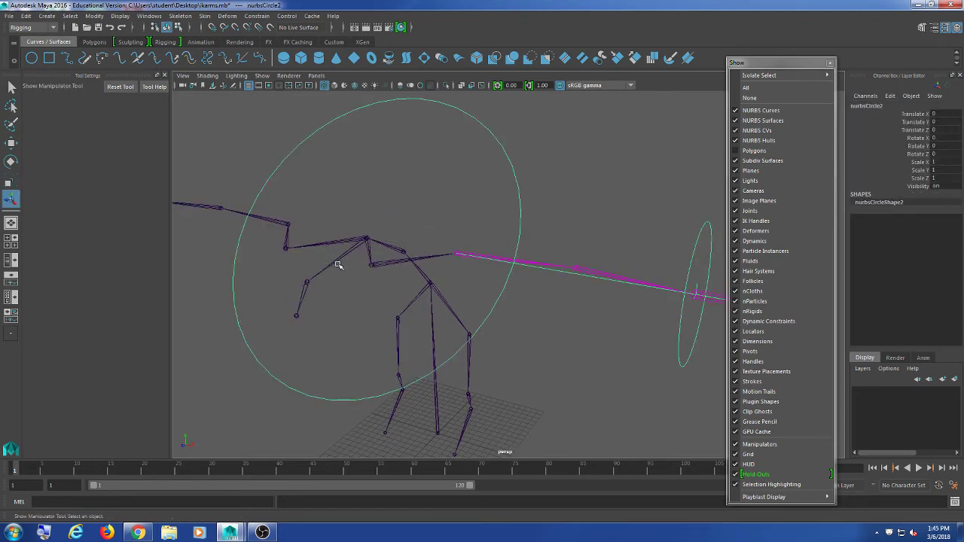
click(358, 250)
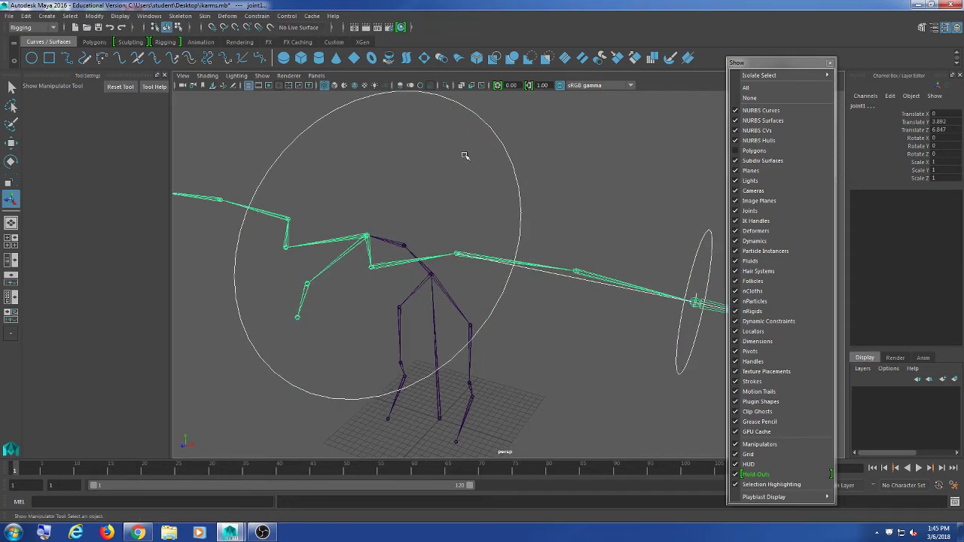
click(258, 17)
click(274, 43)
click(526, 163)
Try rotating the large upper-body circle to test the spine and arm joints, and undo the rotation
drag(521, 156, 493, 190)
key(e)
click(550, 216)
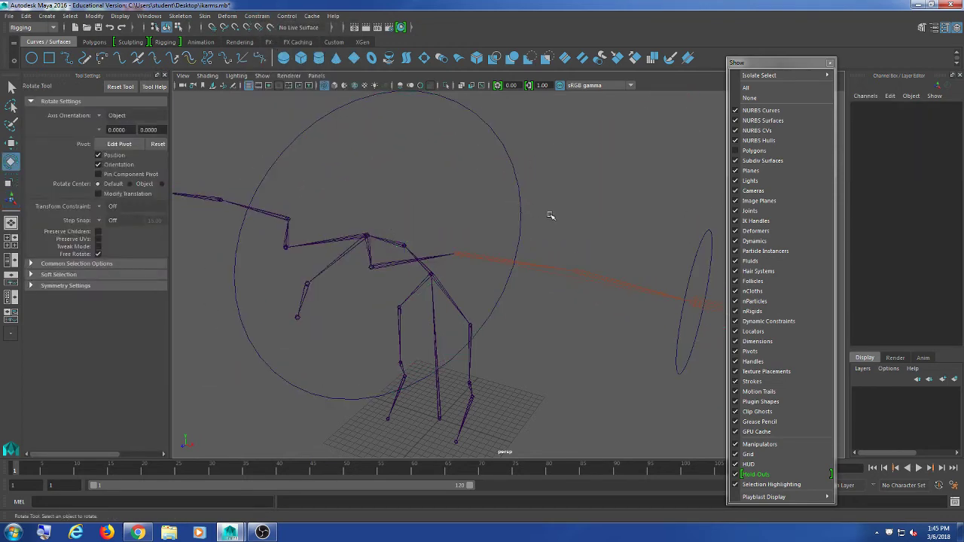
scroll(543, 214, down, 3)
key(ctrl+z)
alt+middle_drag(535, 212, 458, 212)
drag(353, 242, 364, 273)
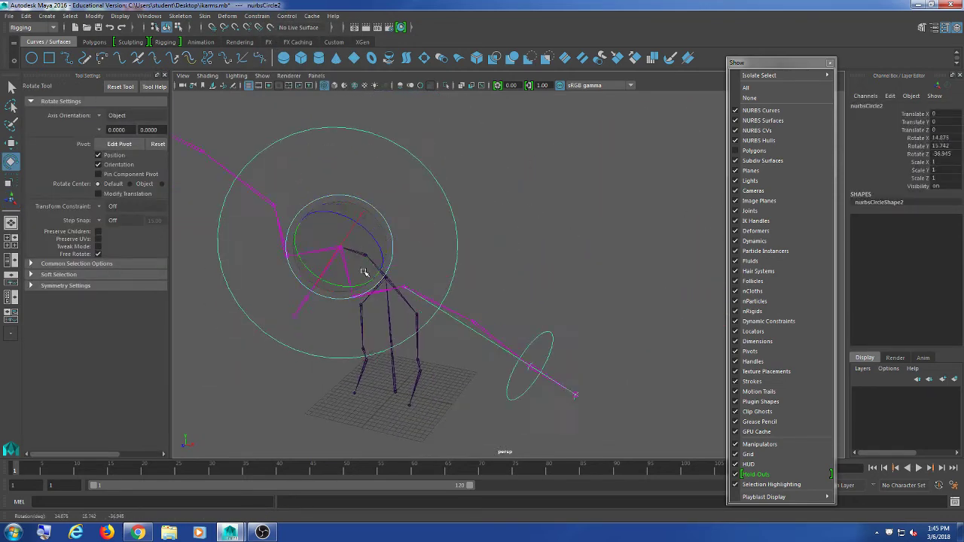
key(ctrl+z)
key(ctrl+z)
key(ctrl+z)
key(ctrl+z)
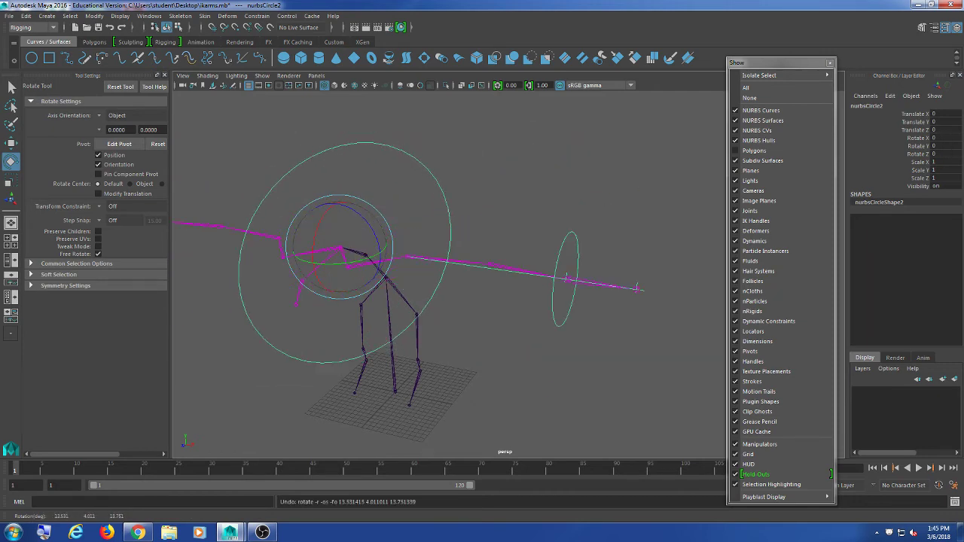
Try rotating the wrist control circle, undo the rotation and clear the selection
click(596, 220)
click(577, 245)
click(917, 195)
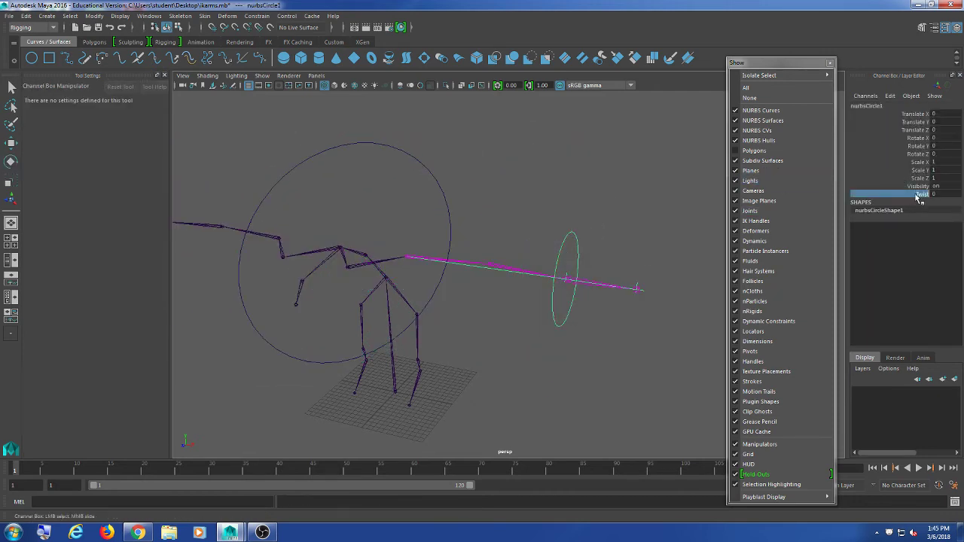
key(e)
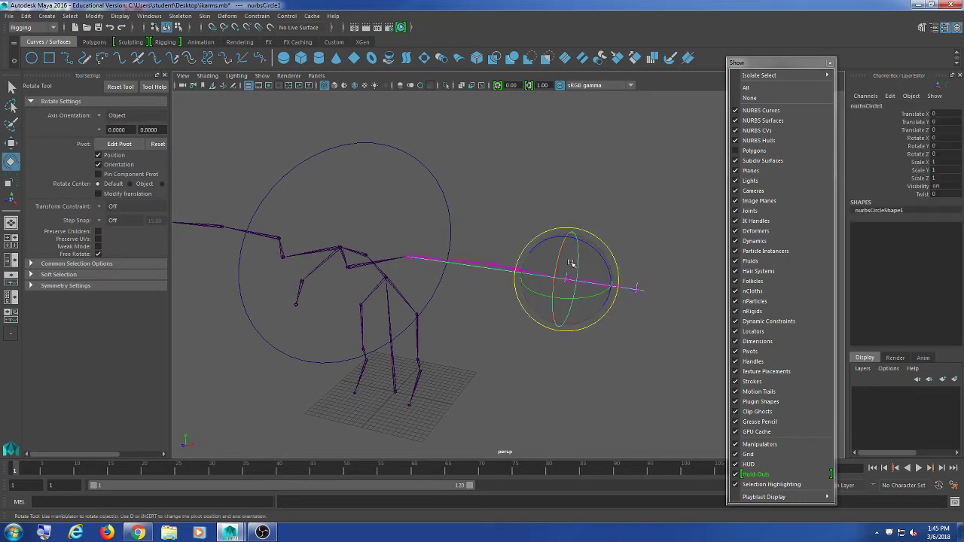
mouse_move(575, 266)
mouse_down()
mouse_move(586, 305)
mouse_move(588, 241)
mouse_move(584, 261)
mouse_up()
key(ctrl+z)
click(320, 151)
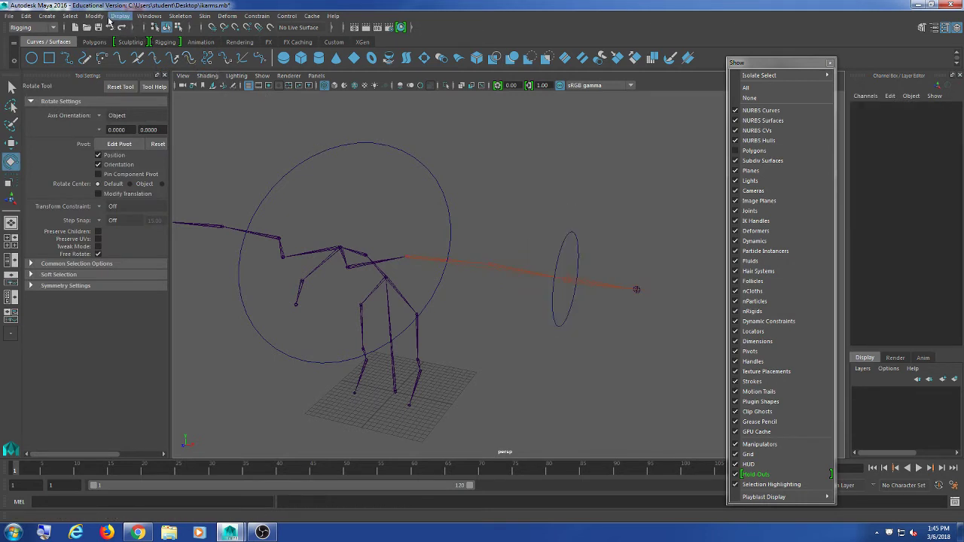
Show the polygon meshes and bind the ogre's body, hair and belt to the skeleton starting at the root joint
alt+drag(443, 326, 450, 304)
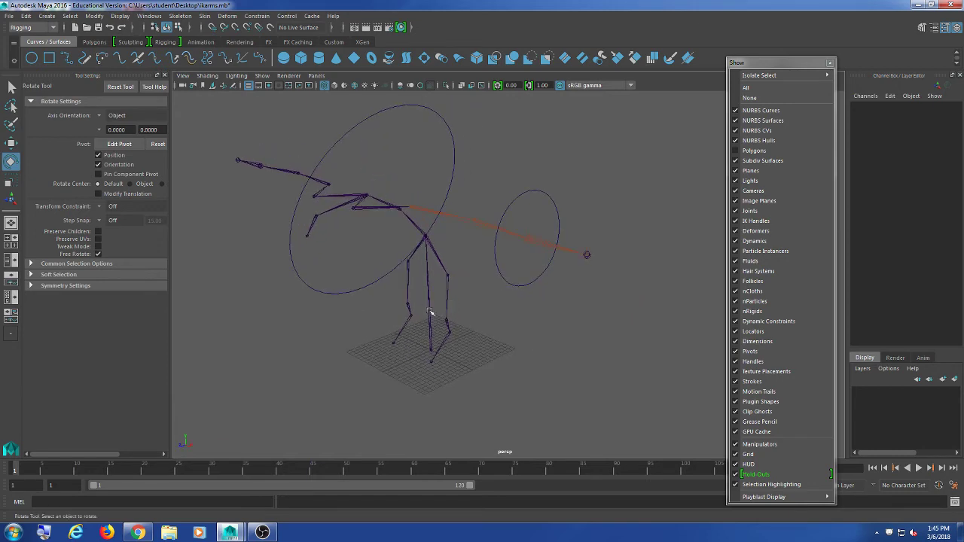
click(425, 290)
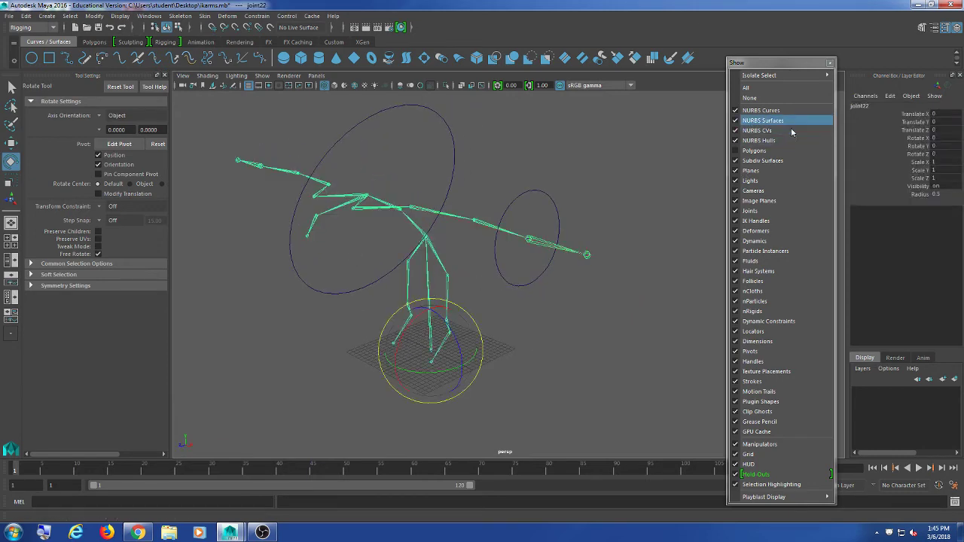
click(767, 152)
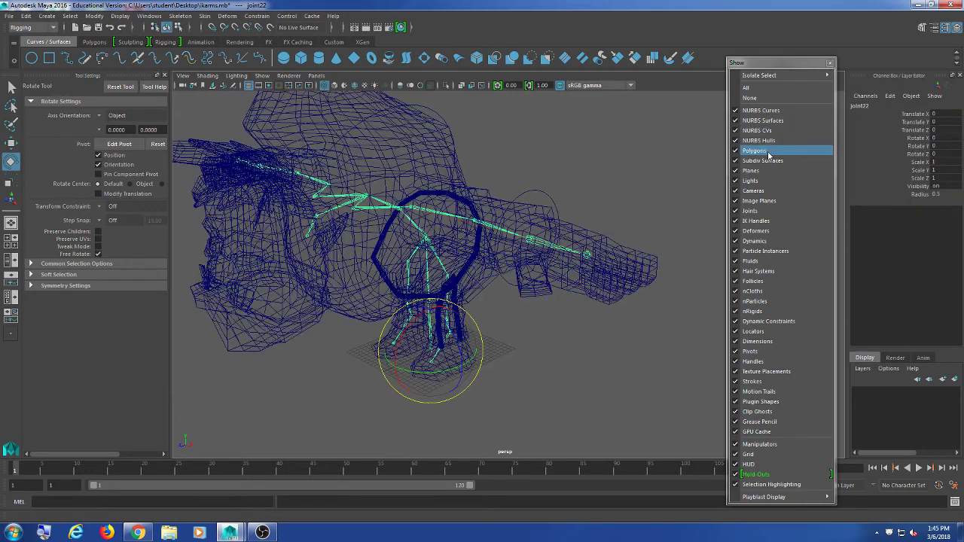
click(490, 197)
click(217, 146)
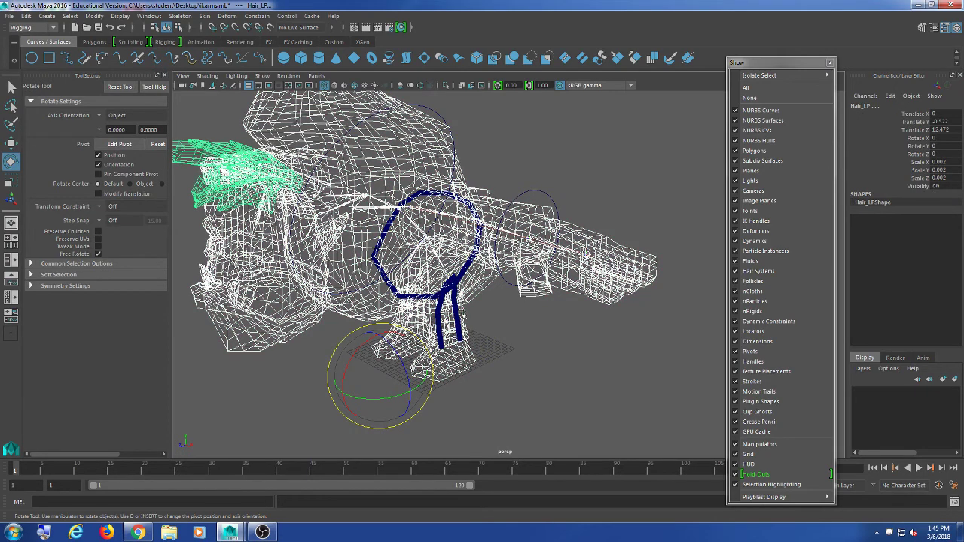
alt+drag(422, 305, 497, 315)
click(416, 301)
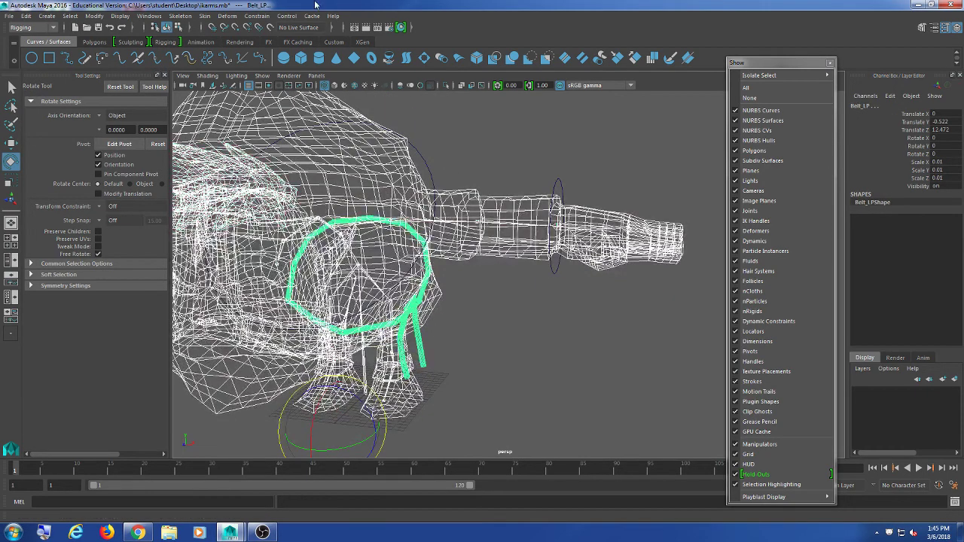
click(255, 19)
click(240, 37)
click(465, 161)
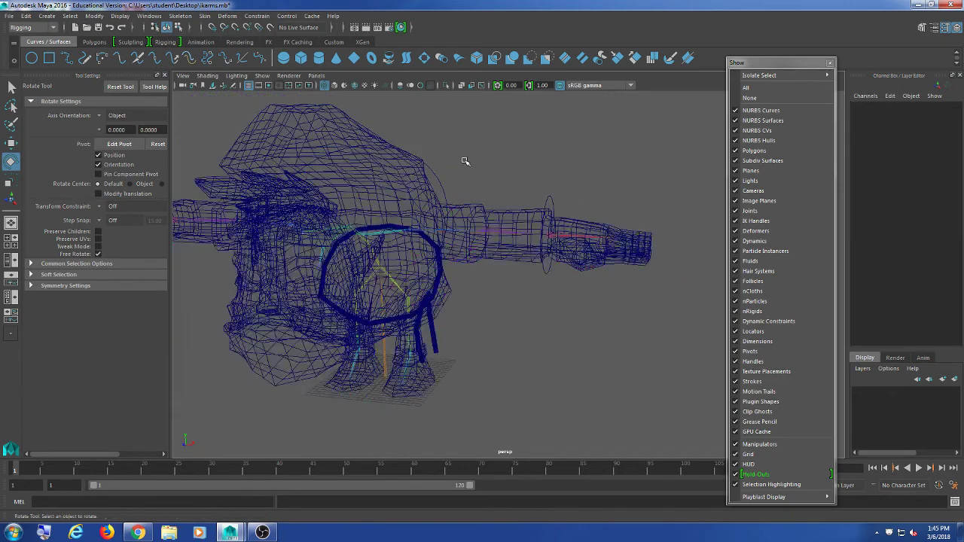
Switch the viewport to shaded display and try rotating the large upper-body circle to test the skinned mesh
key(5)
mouse_move(529, 187)
alt+mouse_down()
mouse_move(504, 200)
mouse_move(484, 188)
alt+mouse_up()
scroll(504, 200, up, 4)
click(422, 151)
scroll(424, 149, down, 4)
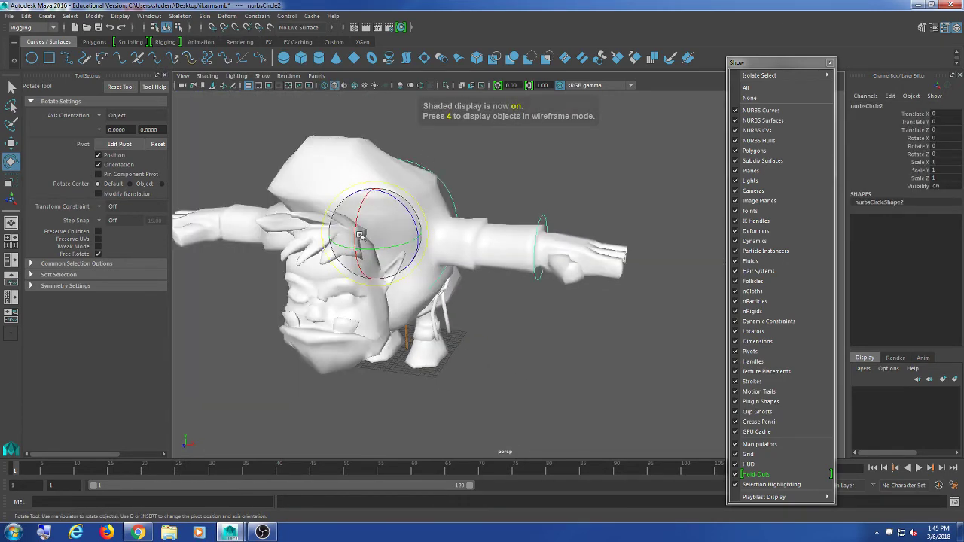
drag(359, 232, 381, 208)
Move the wrist control circle to about X -6.1, Y -5.4, Z 3.8 to bend the arm, and try rotating it
click(541, 224)
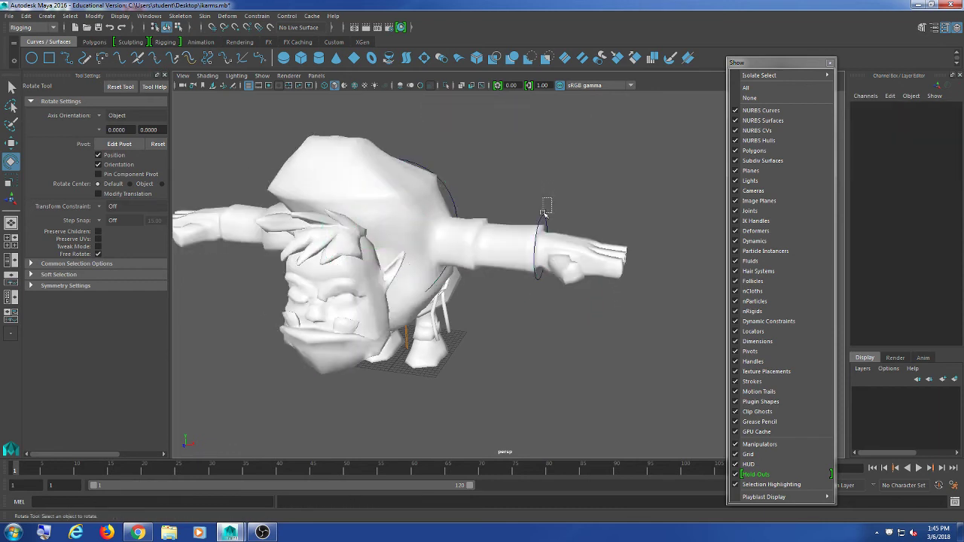
key(w)
drag(541, 247, 523, 269)
key(e)
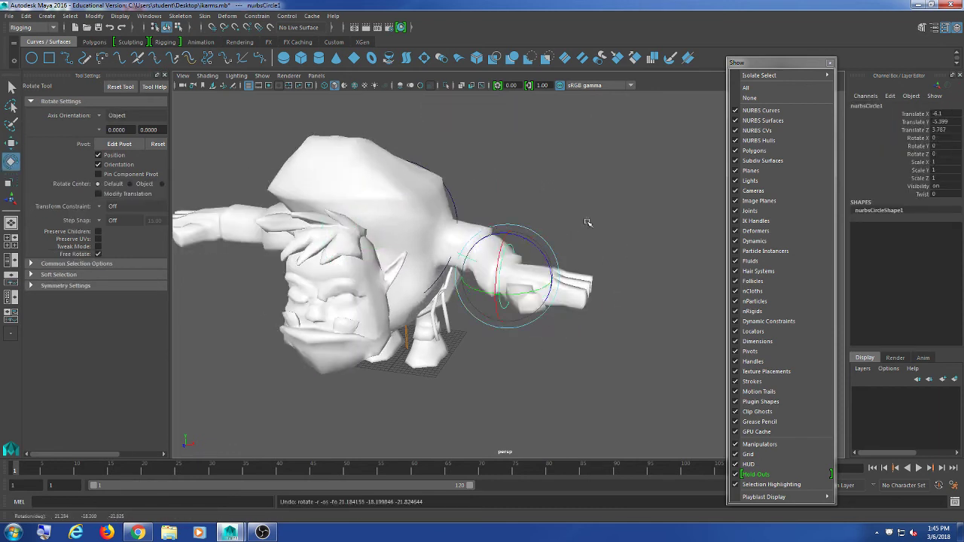
click(587, 222)
Adjust the wrist control circle's Twist attribute to rotate the bent arm and view the resulting pose
scroll(576, 262, up, 4)
scroll(577, 261, up, 2)
alt+drag(568, 241, 559, 237)
click(509, 219)
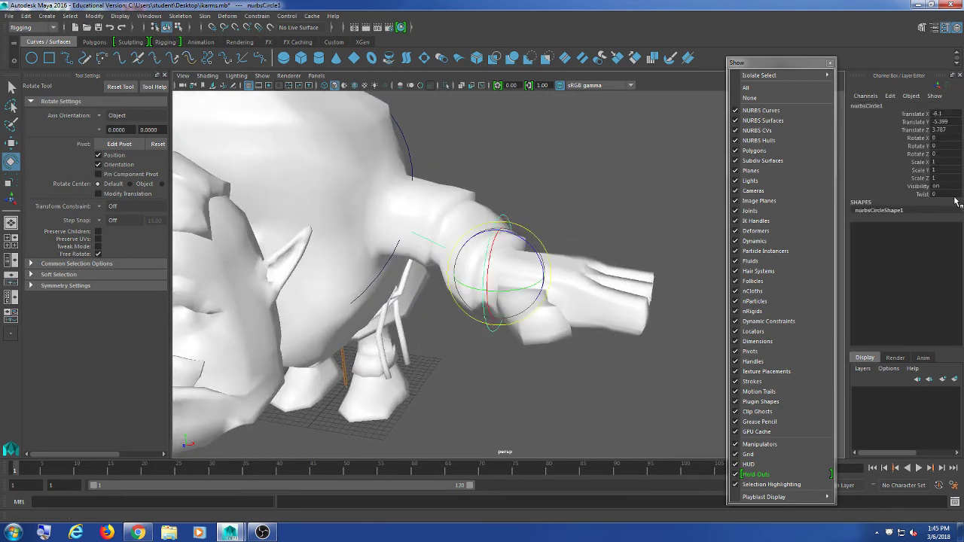
click(922, 195)
mouse_move(495, 164)
middle_down()
mouse_move(286, 163)
mouse_move(518, 171)
mouse_move(511, 166)
middle_up()
click(510, 158)
scroll(510, 157, down, 5)
alt+drag(544, 170, 565, 199)
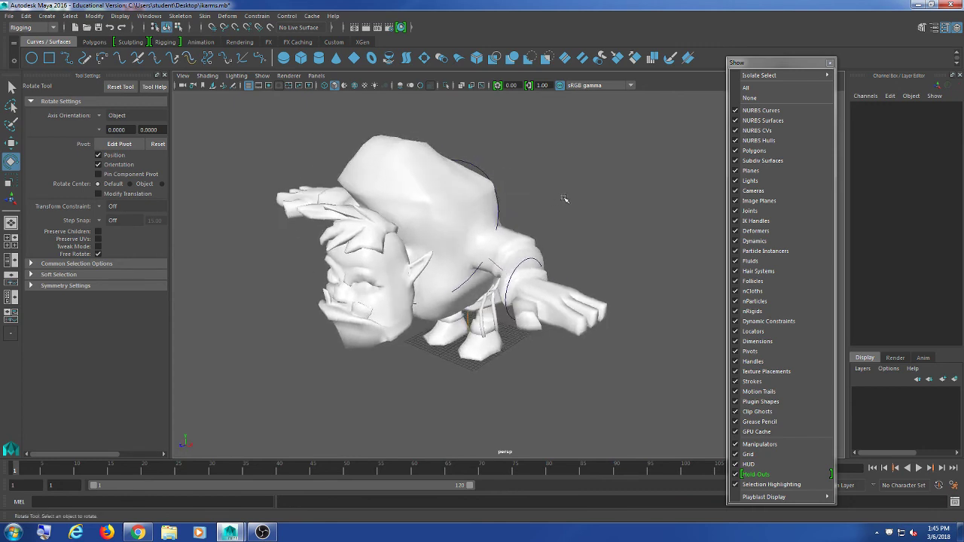
click(273, 535)
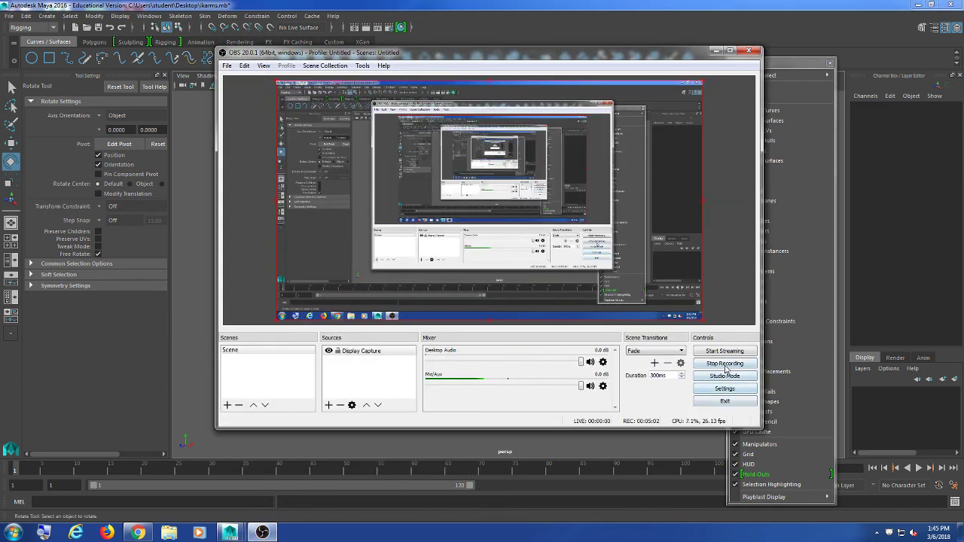